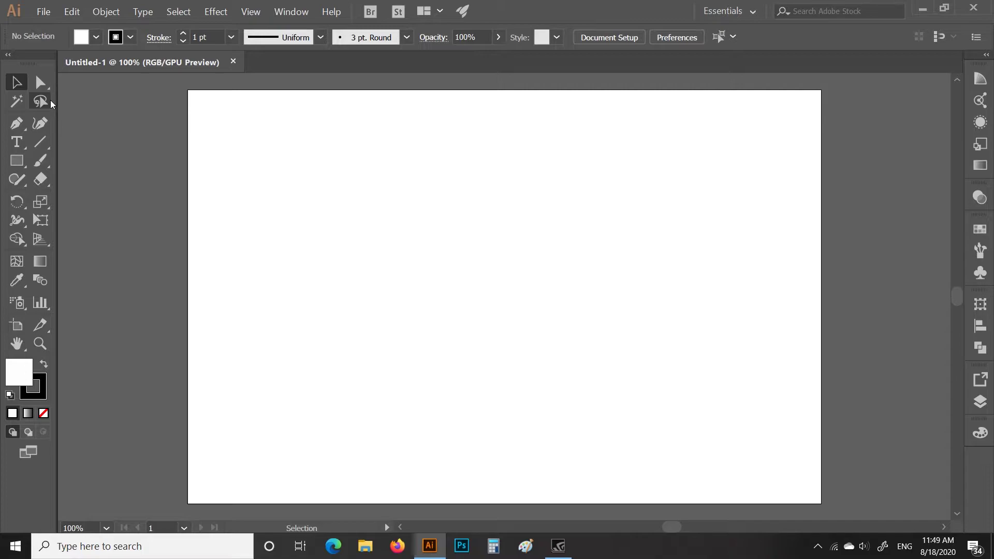
Choose 4 pt from the Stroke weight dropdown in the Control bar.
left_click(230, 39)
left_click(246, 155)
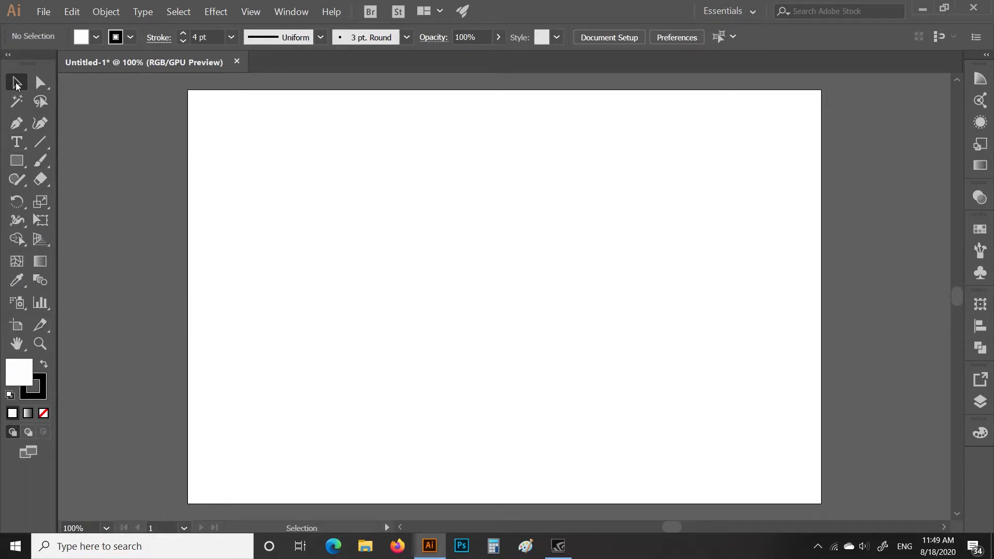
Draw a horizontal 4 pt line near the top of the artboard with the Line Segment tool.
left_click(42, 142)
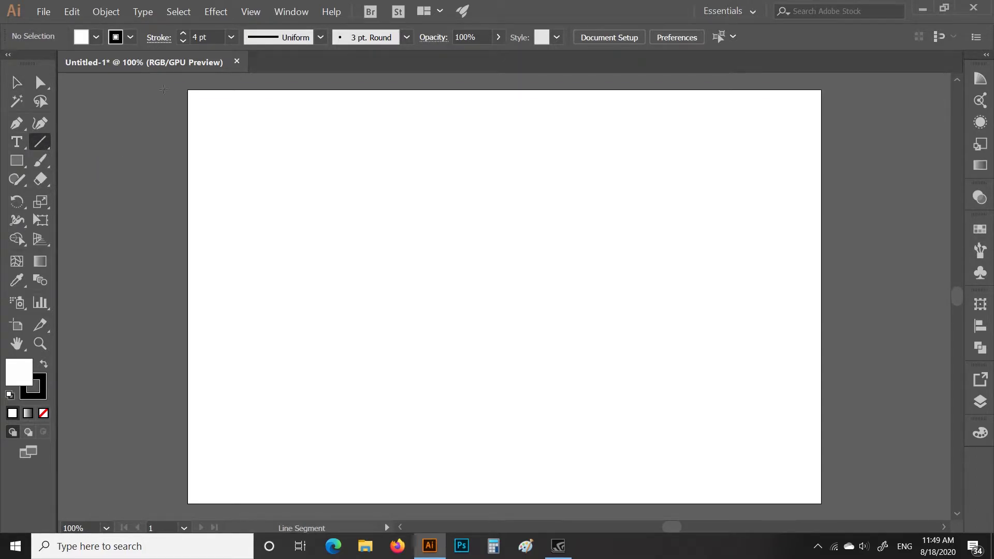
left_click_drag(251, 144, 484, 159)
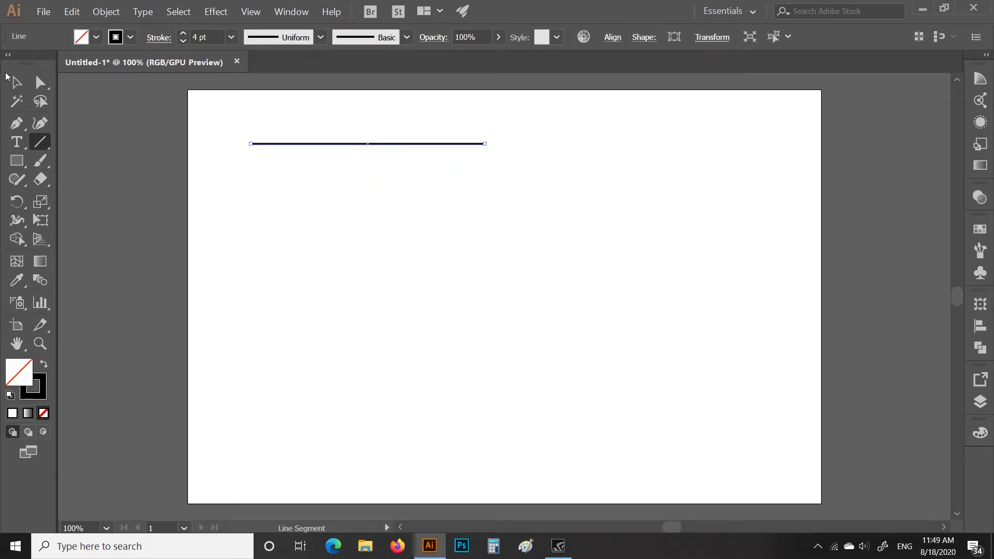
left_click(16, 82)
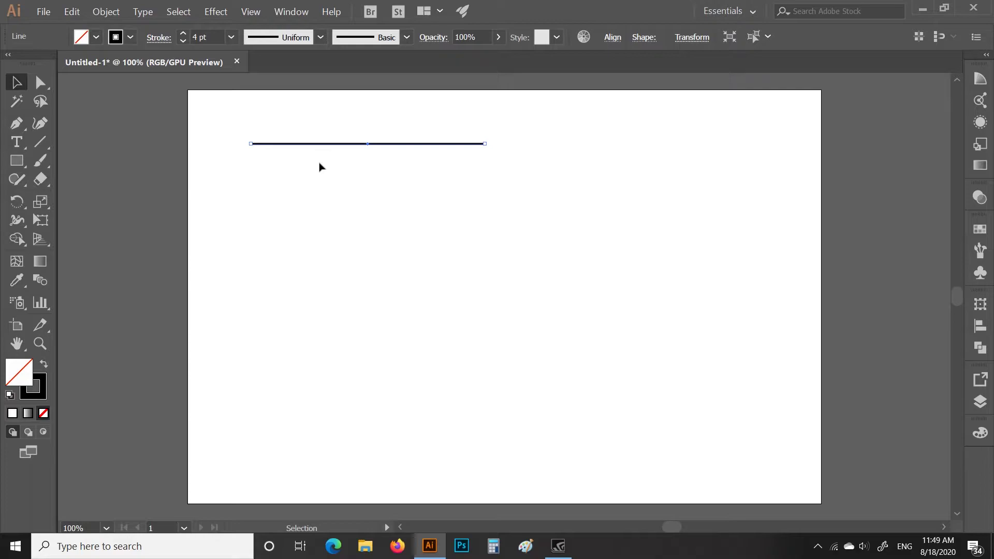
left_click(253, 13)
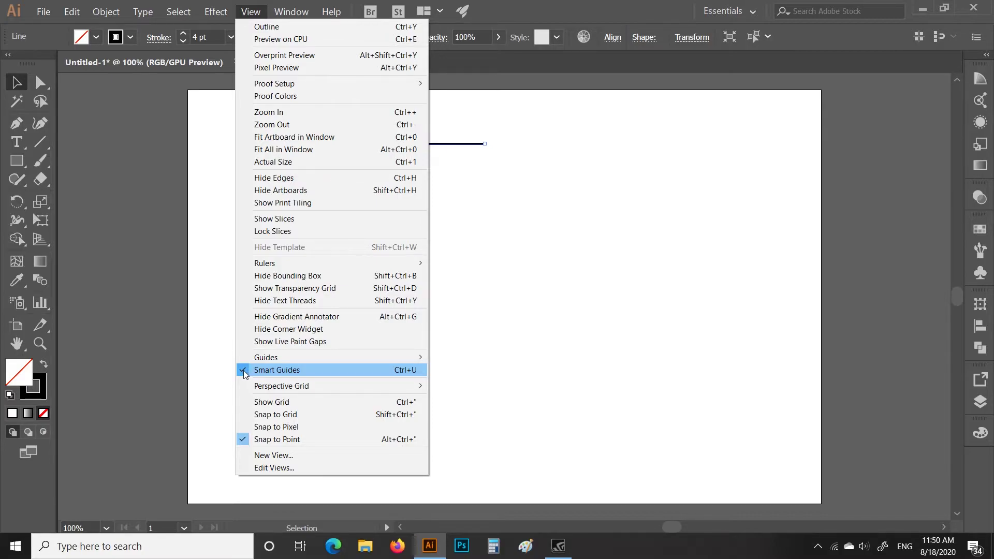
left_click(244, 370)
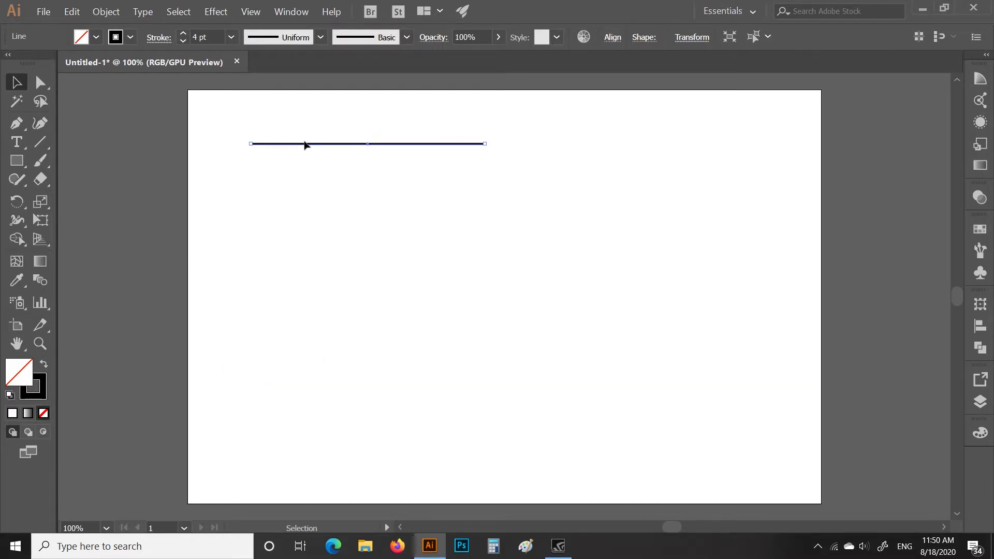
scroll(304, 145, "up", 5)
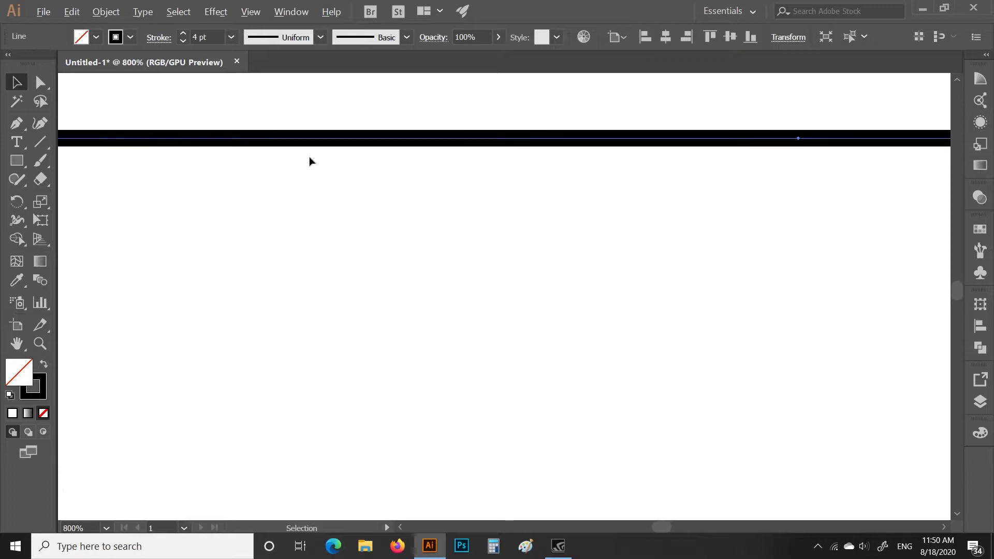
scroll(309, 161, "up", 3)
scroll(304, 155, "up", 1)
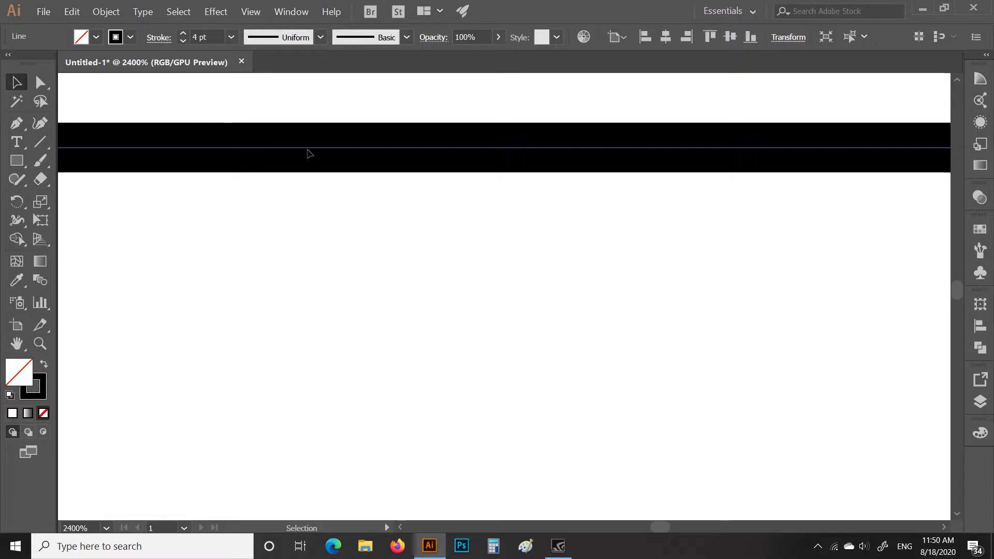
left_click(251, 11)
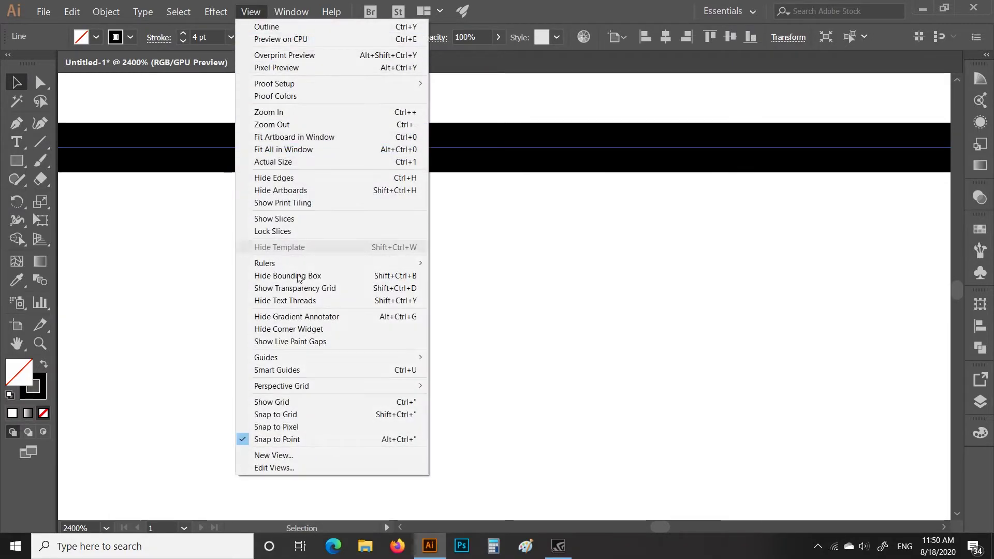
left_click(292, 371)
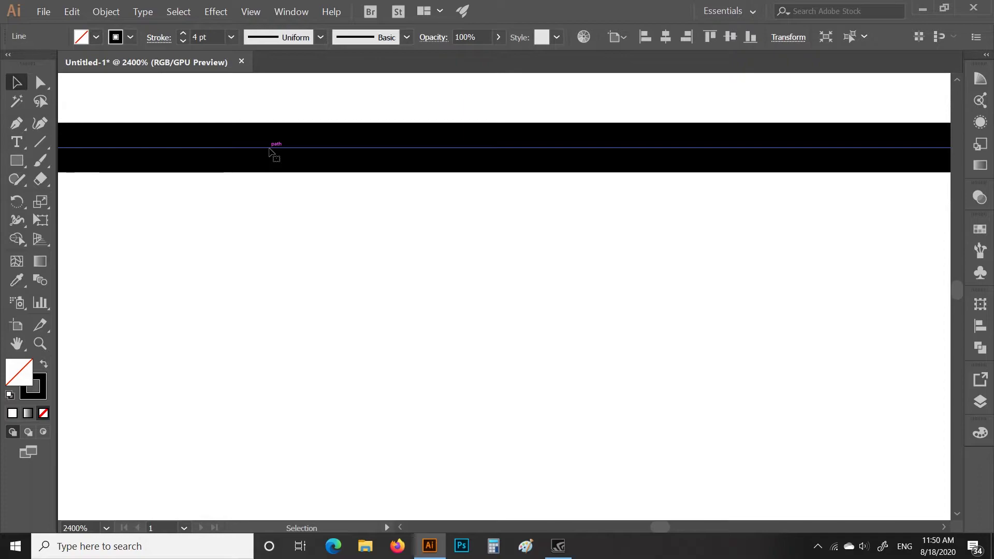
scroll(269, 151, "down", 1)
scroll(272, 151, "up", 1)
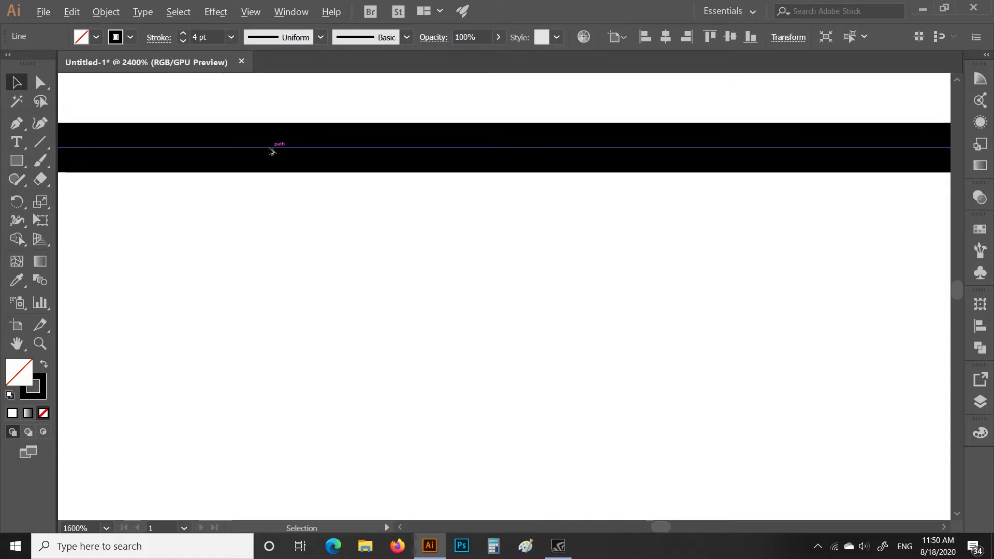
scroll(272, 150, "up", 1)
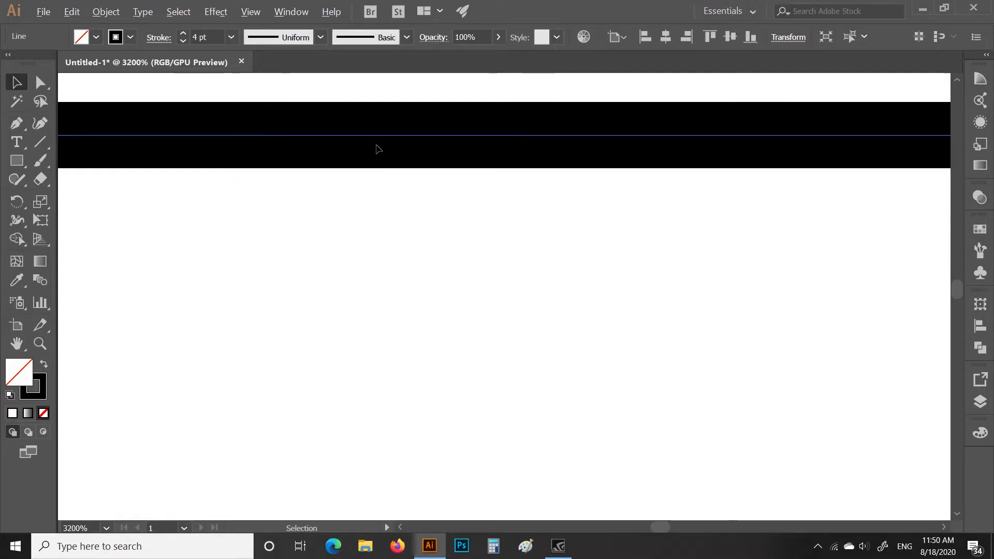
scroll(376, 149, "down", 2)
scroll(376, 148, "down", 2)
scroll(376, 148, "down", 2)
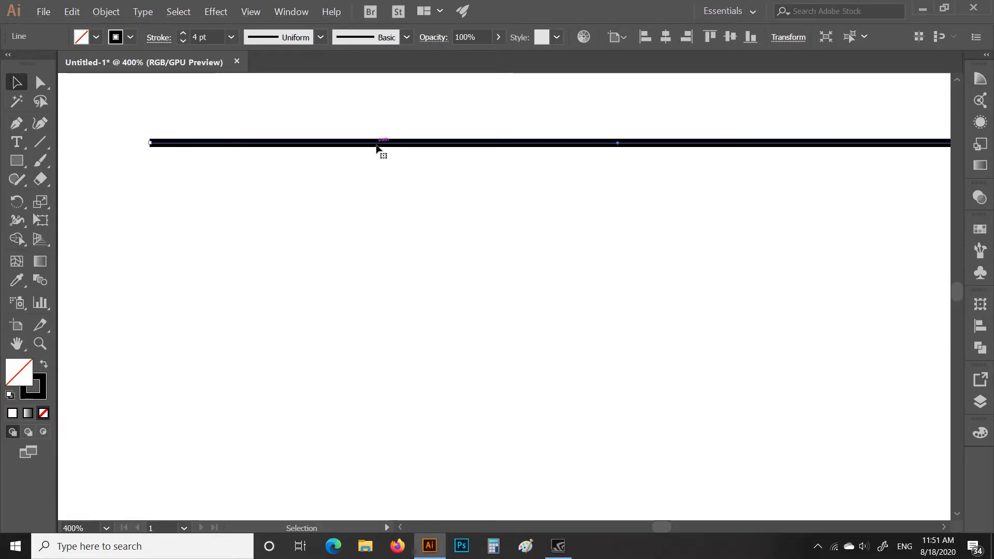
scroll(377, 150, "up", 1)
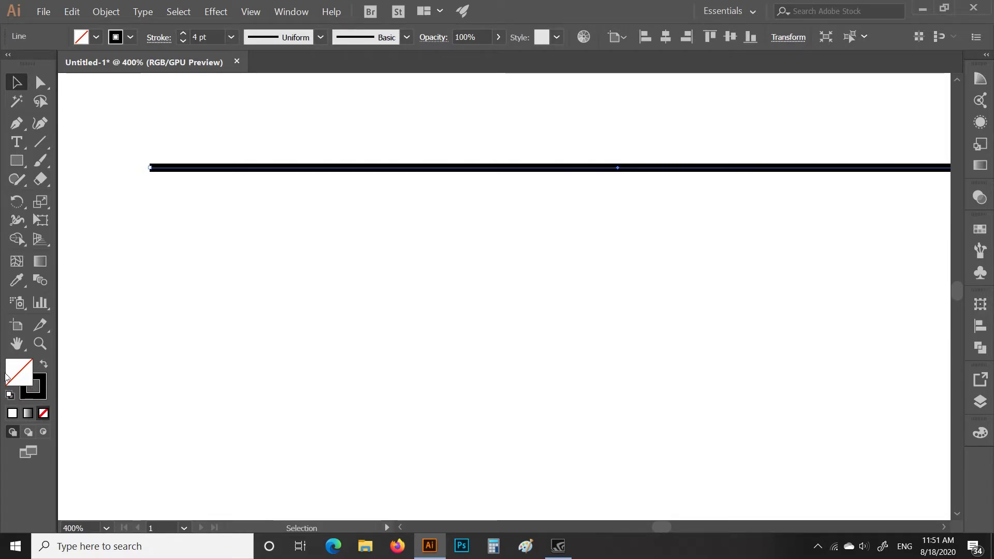
Set the line's stroke to None, then marquee-select the now invisible line.
left_click(41, 403)
left_click(43, 413)
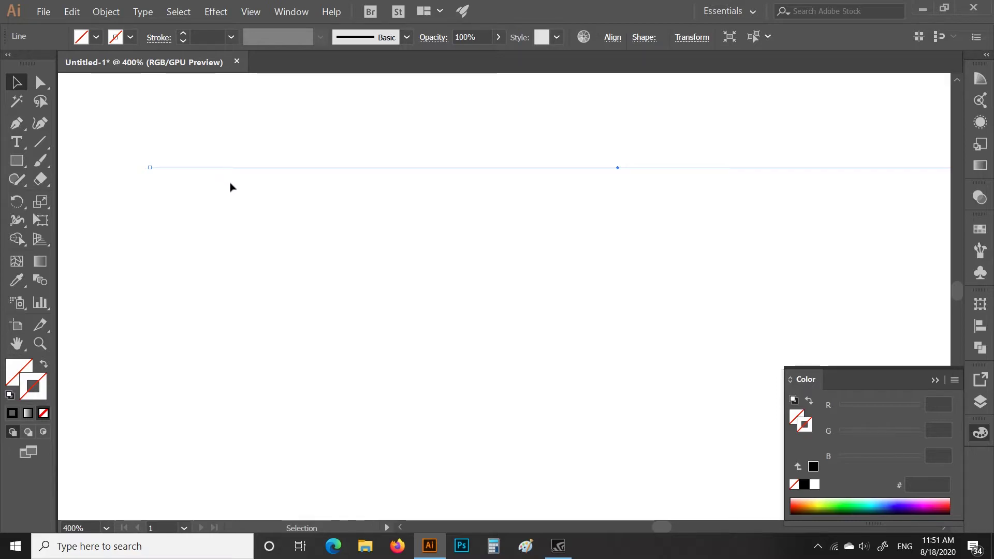
left_click(250, 186)
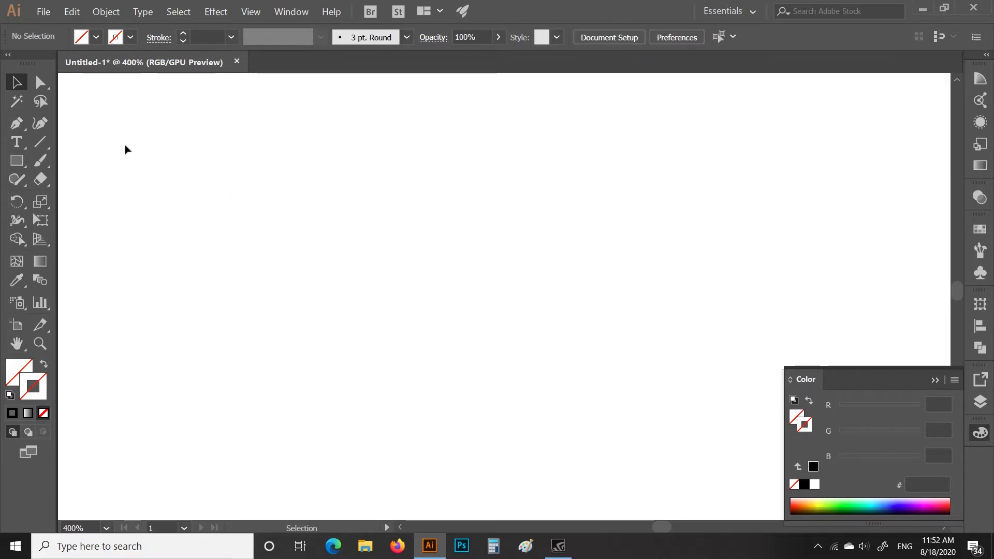
left_click_drag(125, 149, 517, 237)
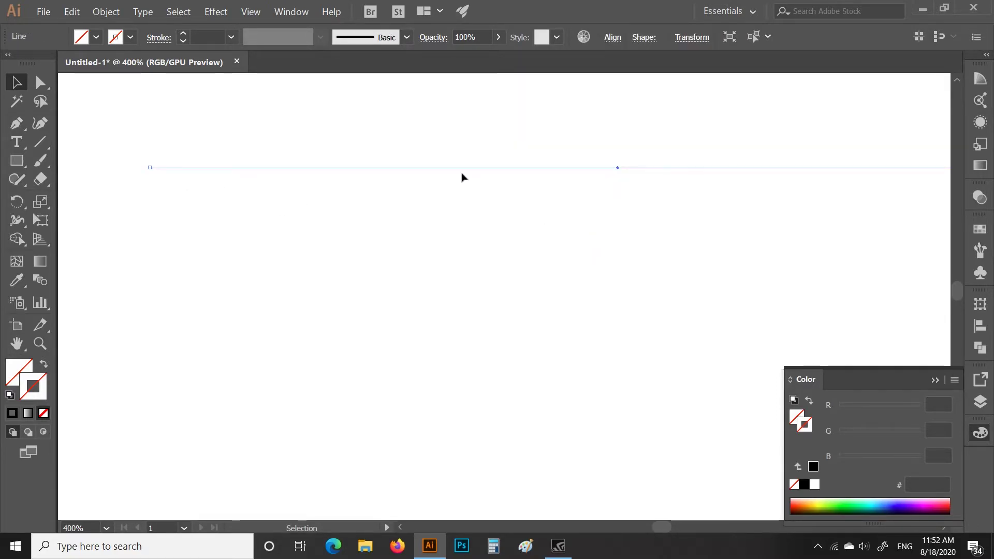
Try rotating the unstroked line around its end, then marquee-select it again.
scroll(462, 171, "up", 3)
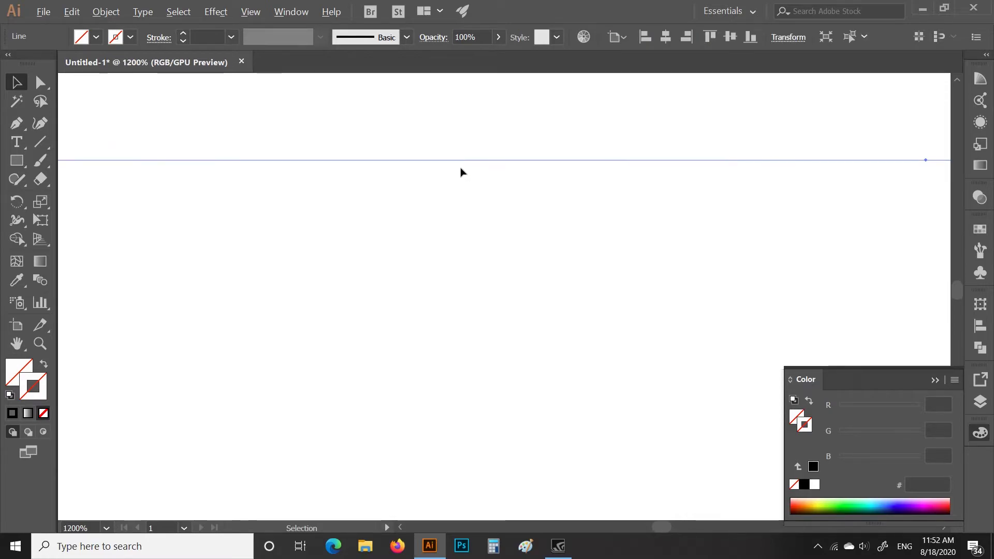
scroll(462, 171, "up", 2)
scroll(462, 171, "up", 2)
scroll(462, 171, "up", 3)
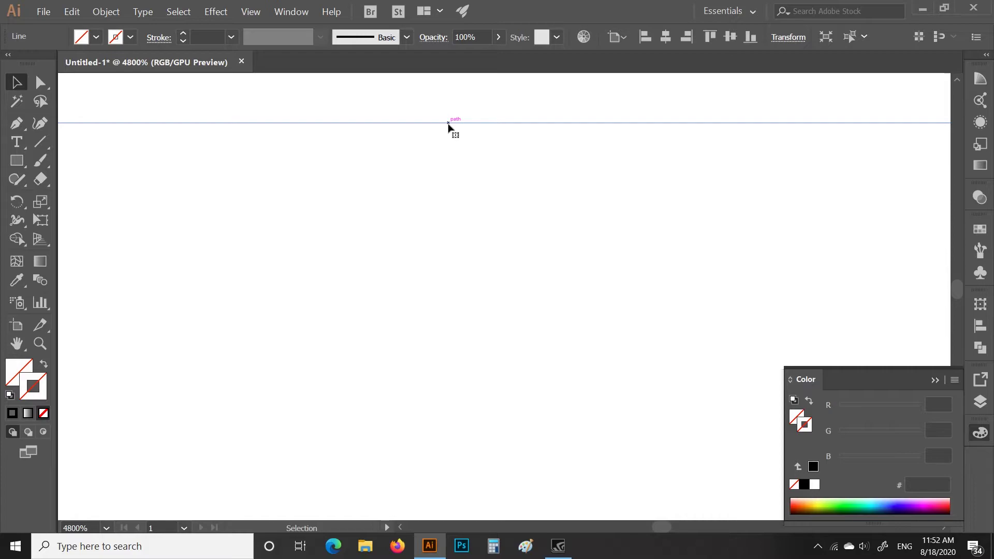
scroll(449, 124, "down", 3)
scroll(448, 124, "down", 2)
scroll(449, 124, "down", 2)
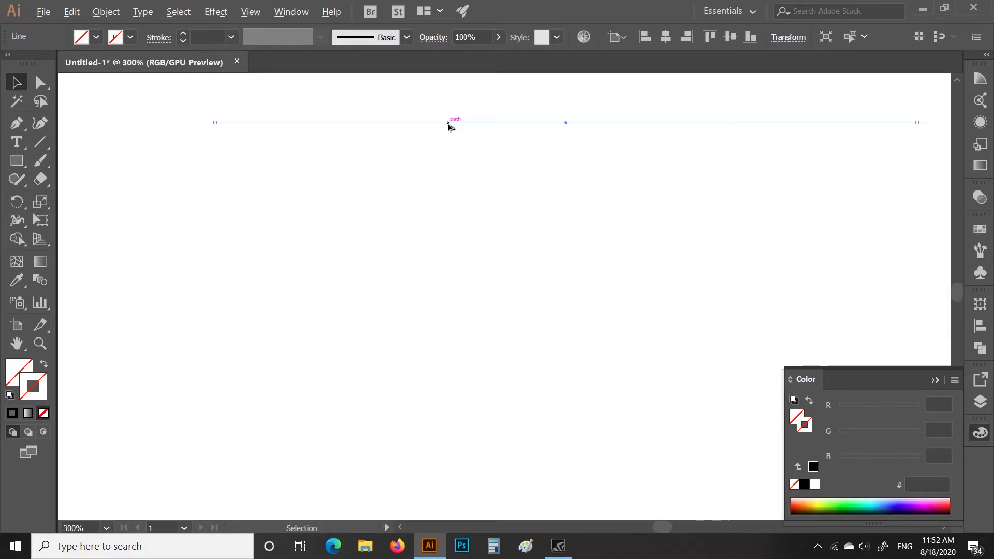
scroll(449, 124, "down", 2)
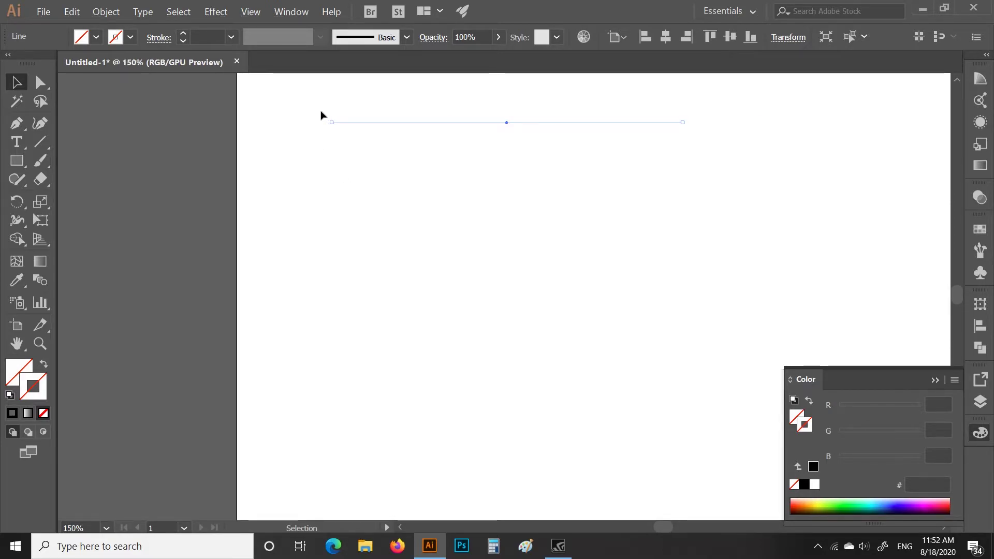
mouse_move(321, 115)
left_mouse_down()
mouse_move(367, 128)
mouse_move(384, 186)
mouse_move(349, 122)
left_mouse_up()
left_click(356, 172)
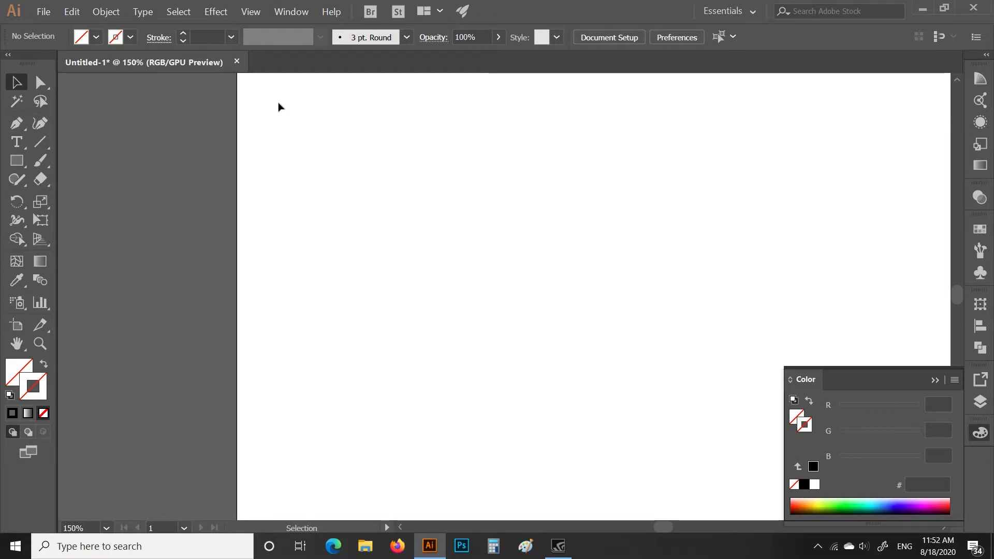
mouse_move(278, 103)
left_mouse_down()
mouse_move(490, 195)
mouse_move(777, 224)
left_mouse_up()
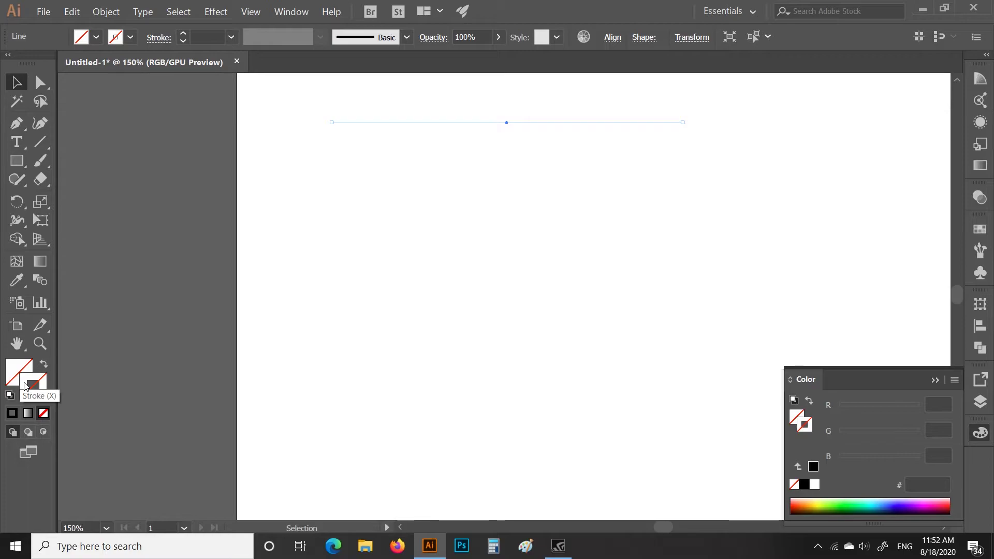
Restore the line's default black 1 pt stroke and white fill, swapping fill and stroke and back.
left_click(24, 386)
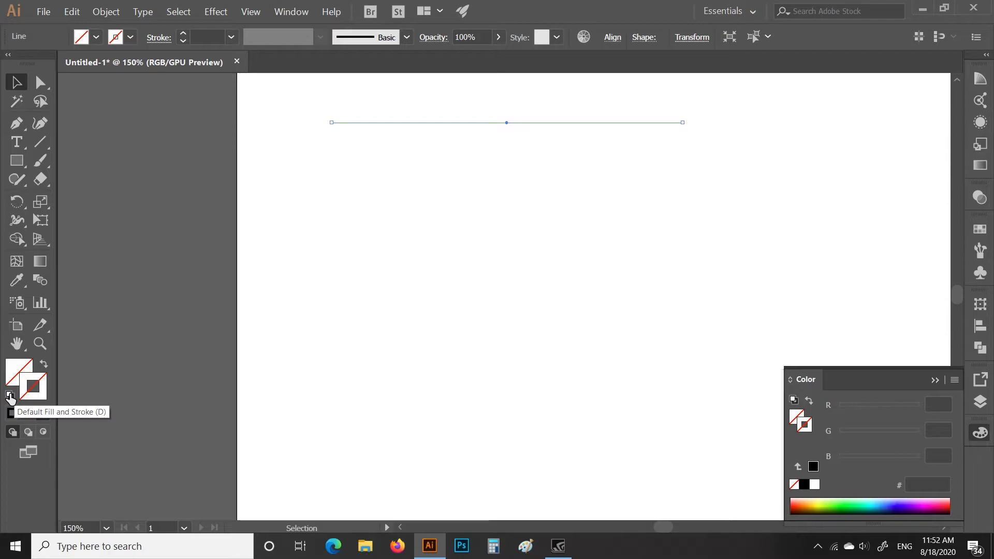
left_click(10, 396)
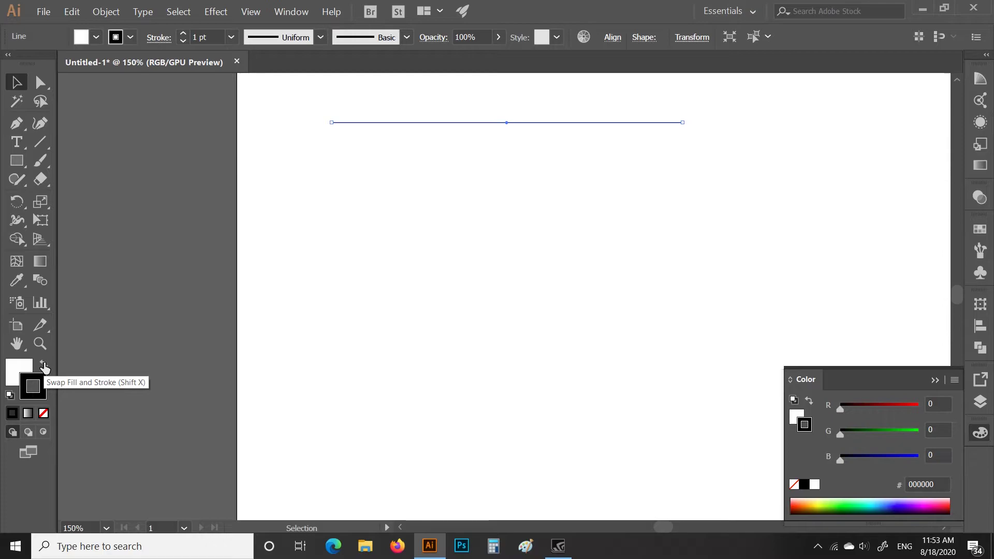
left_click(44, 366)
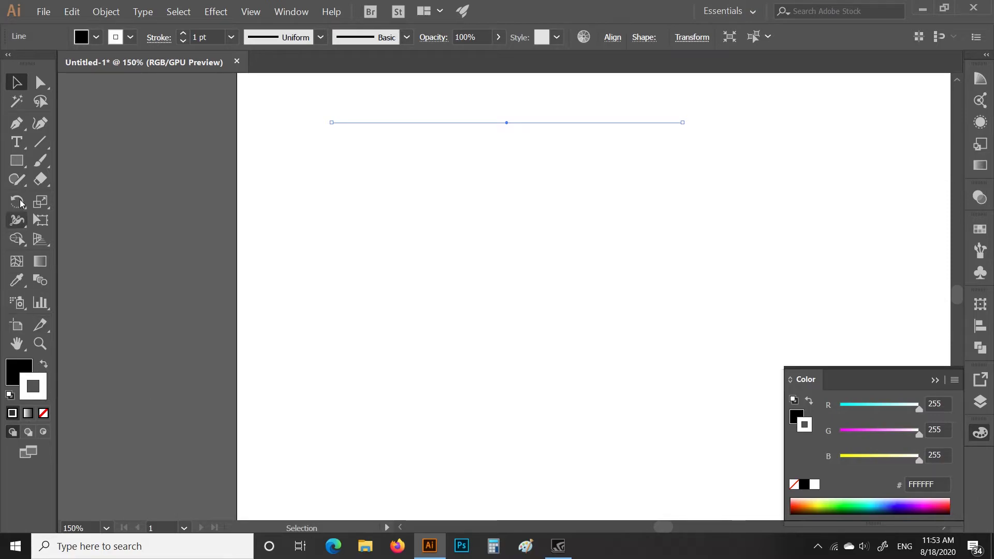
mouse_move(302, 108)
left_mouse_down()
mouse_move(362, 129)
mouse_move(705, 178)
left_mouse_up()
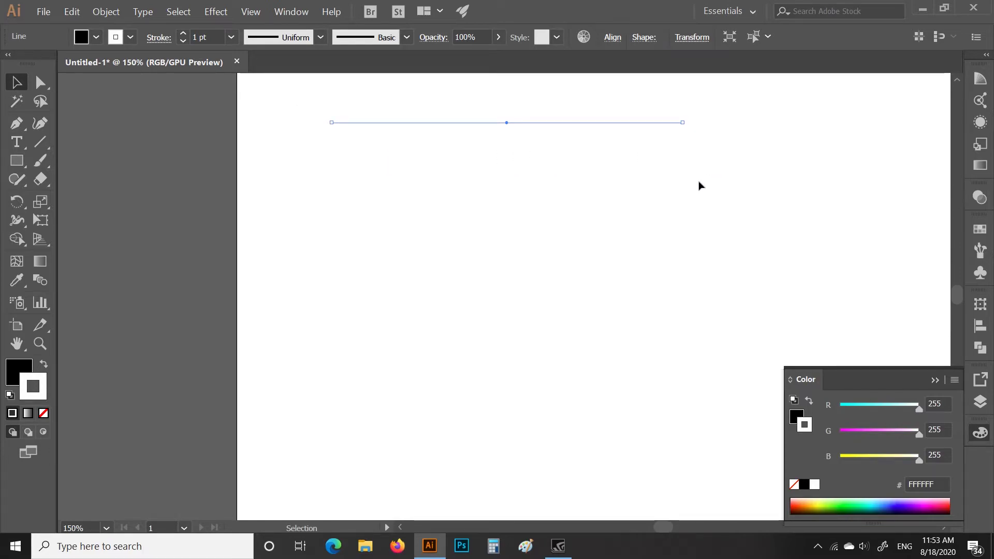
left_click(43, 366)
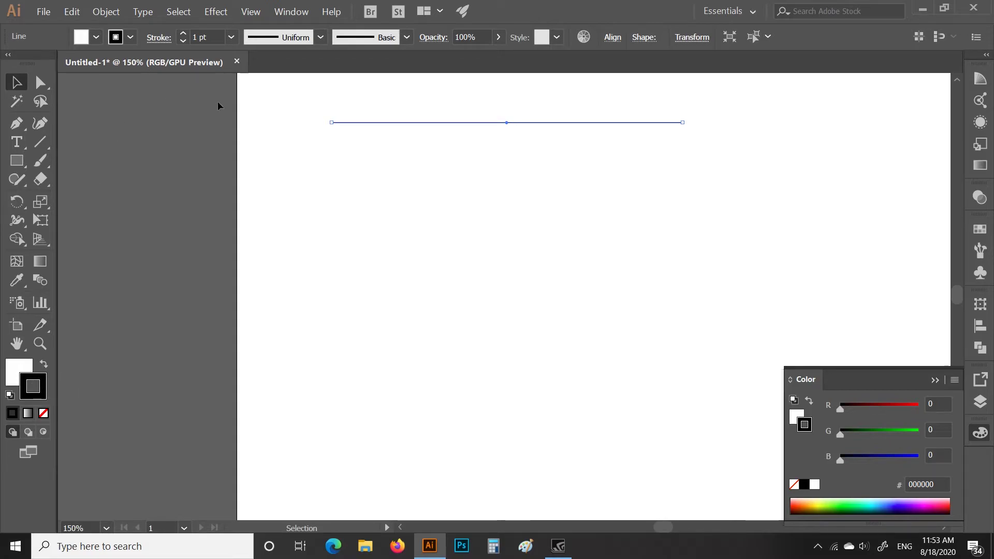
left_click_drag(318, 111, 723, 151)
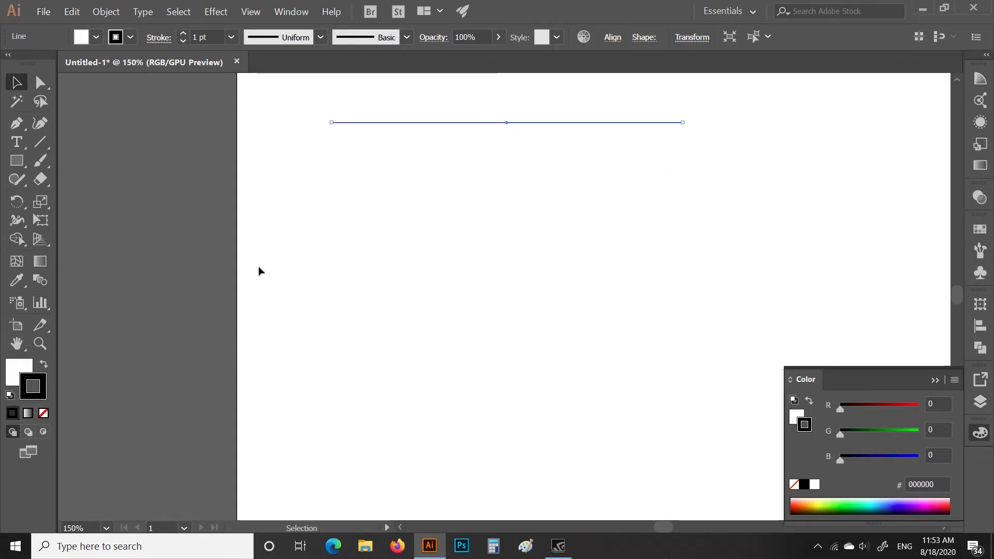
left_click(331, 235)
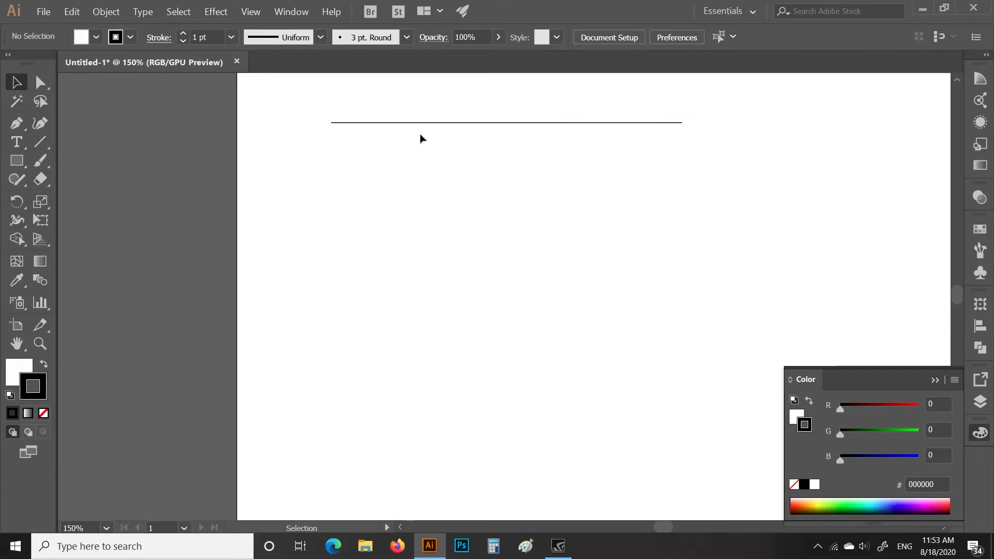
Select the horizontal line and set its stroke weight to 4 pt.
scroll(422, 133, "up", 2)
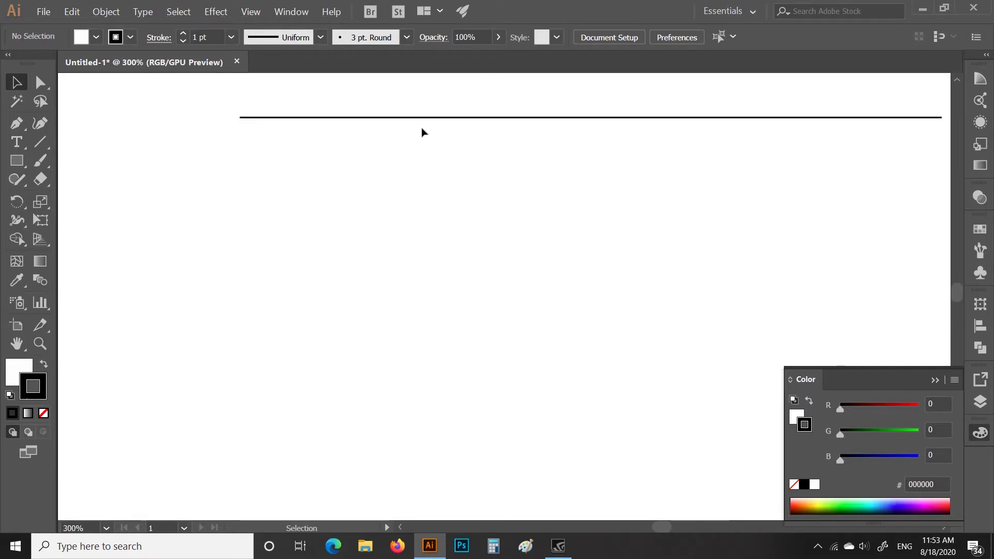
scroll(422, 133, "down", 1)
scroll(422, 132, "down", 1)
scroll(422, 132, "down", 1)
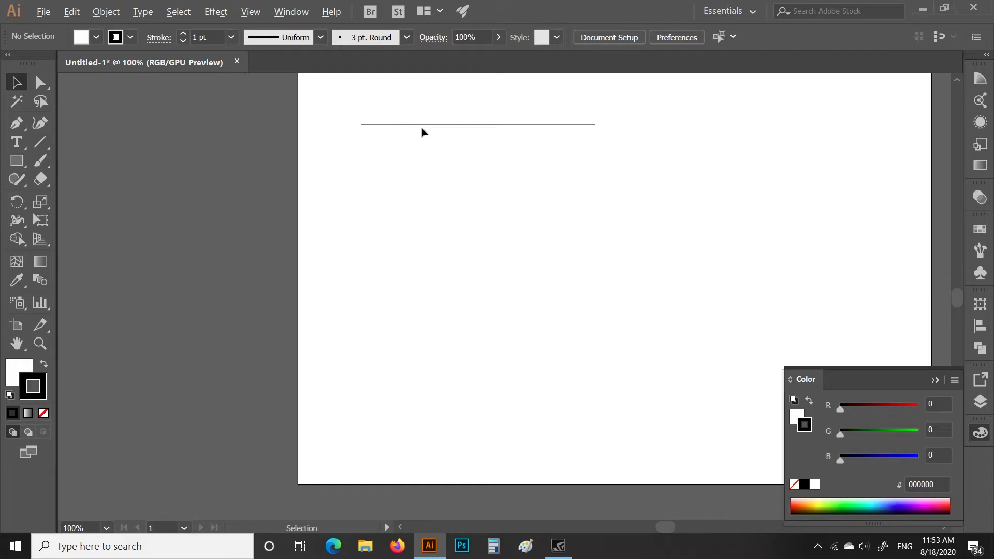
left_click_drag(347, 108, 618, 173)
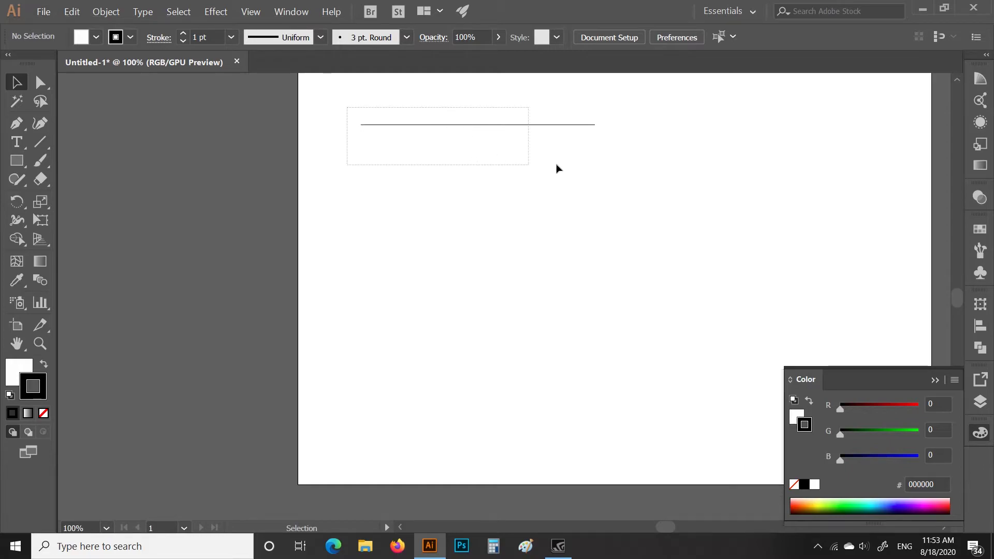
left_click(231, 37)
left_click(250, 158)
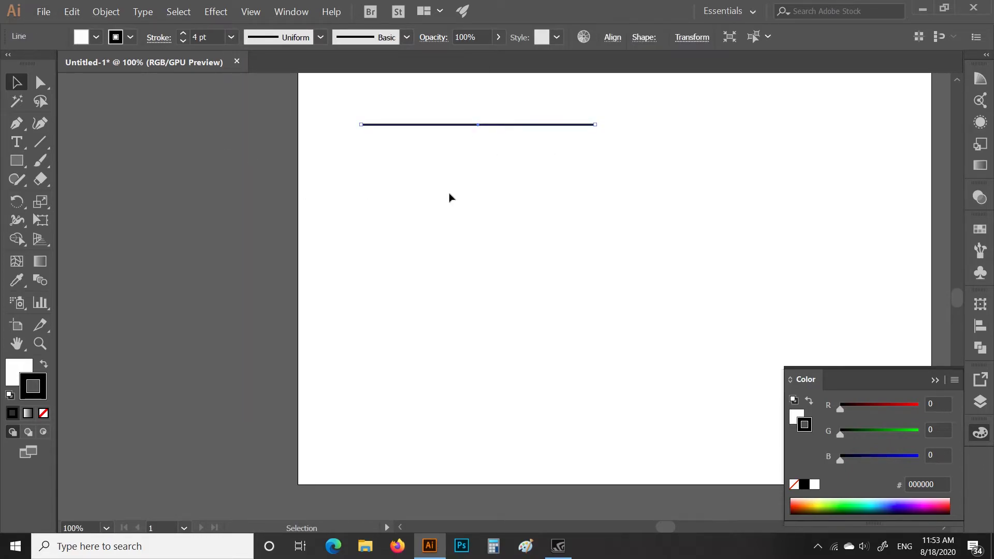
Deselect and reselect the line to check its thicker 4 pt stroke.
left_click(440, 178)
scroll(440, 177, "up", 1)
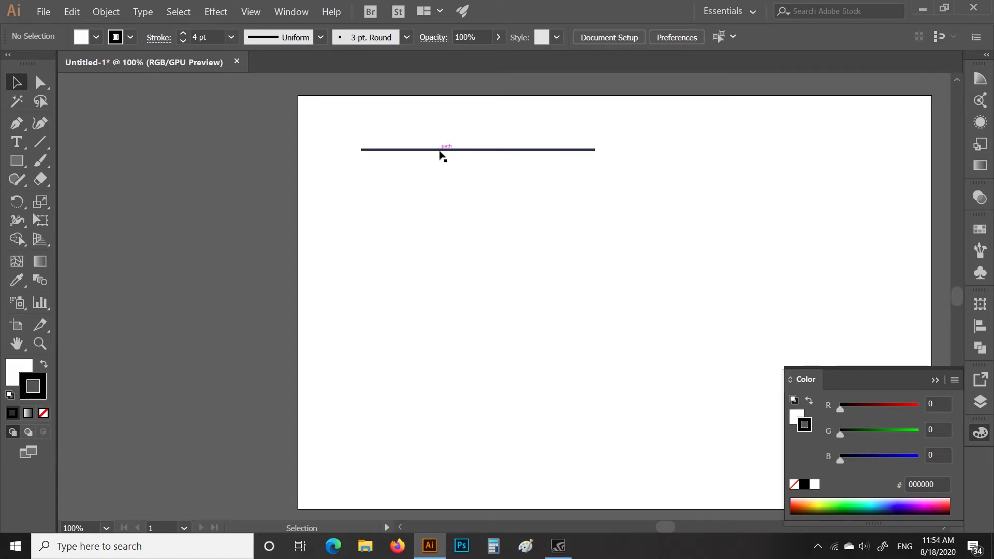
left_click(441, 153)
left_click(444, 176)
scroll(439, 152, "up", 1)
scroll(440, 153, "up", 1)
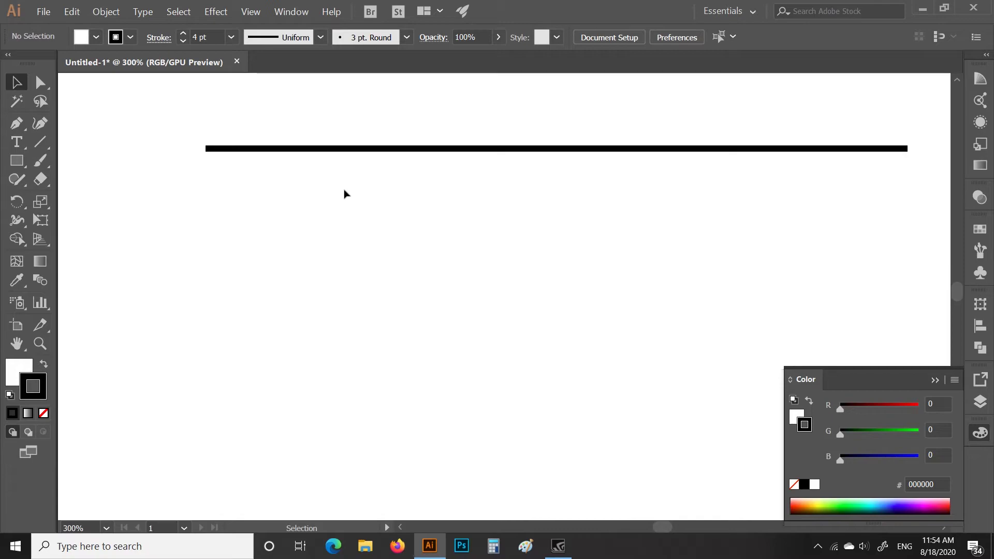
scroll(345, 194, "down", 3)
scroll(345, 194, "down", 2)
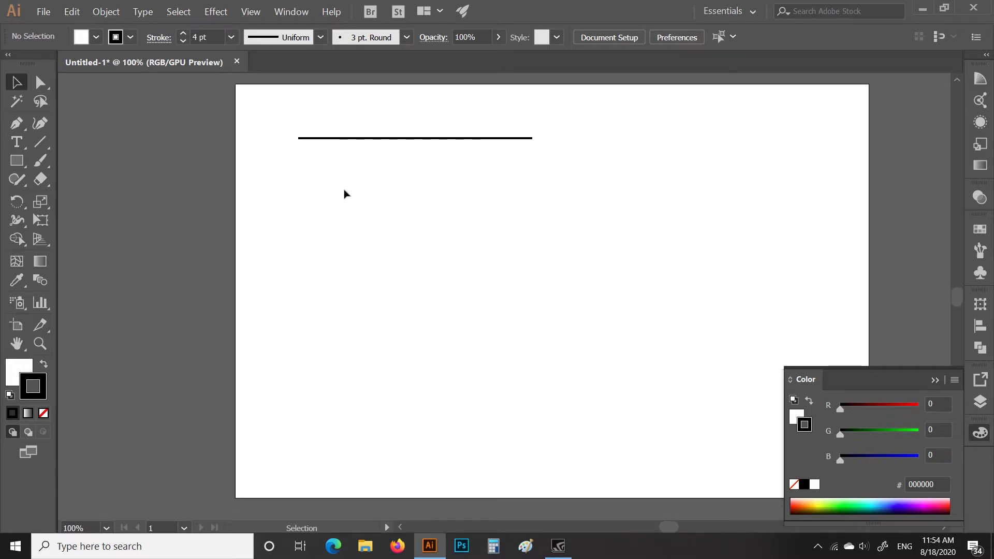
Draw a square below the line and select all its anchors with Direct Selection.
left_click(17, 161)
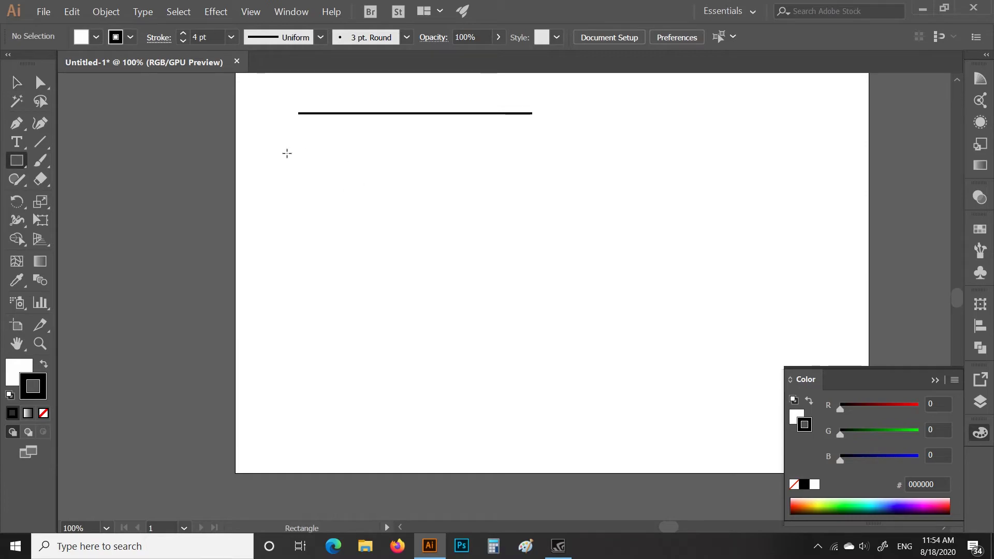
mouse_move(303, 183)
left_mouse_down()
mouse_move(421, 316)
mouse_move(438, 317)
left_mouse_up()
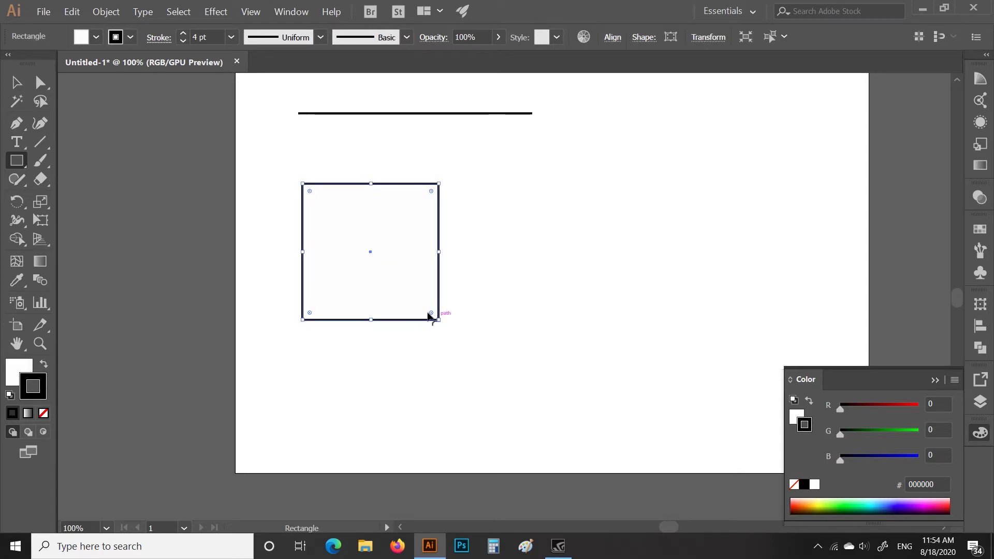
left_click(19, 82)
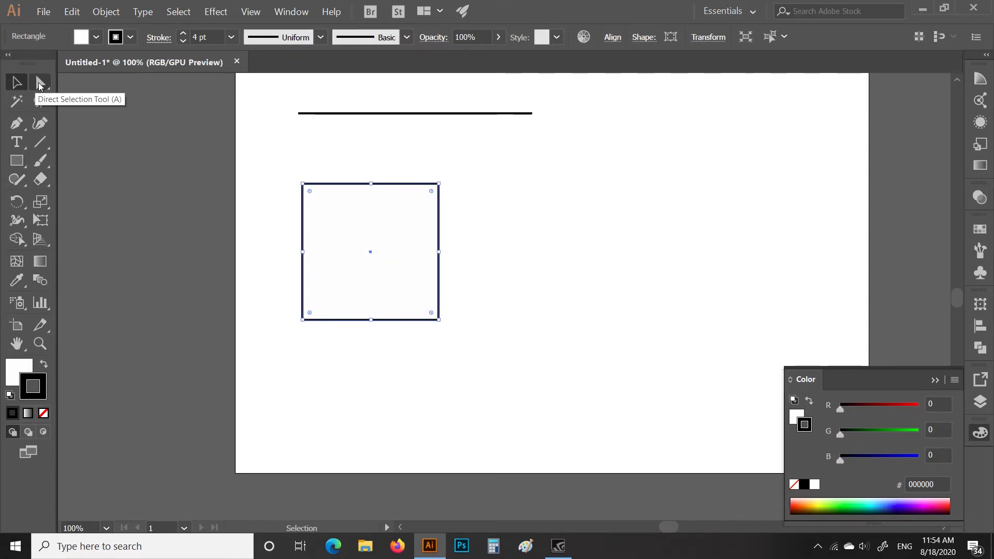
left_click(40, 83)
left_click(247, 168)
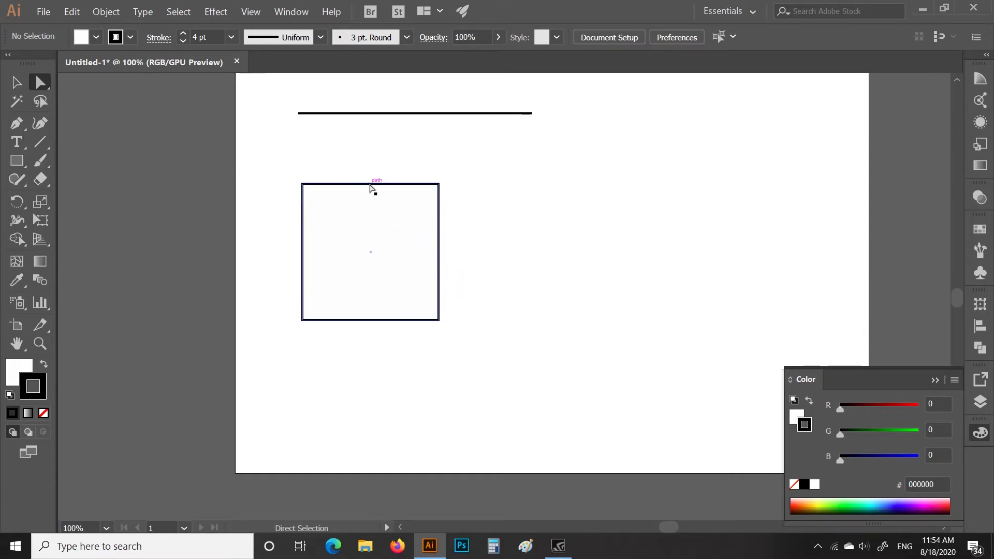
left_click(370, 186)
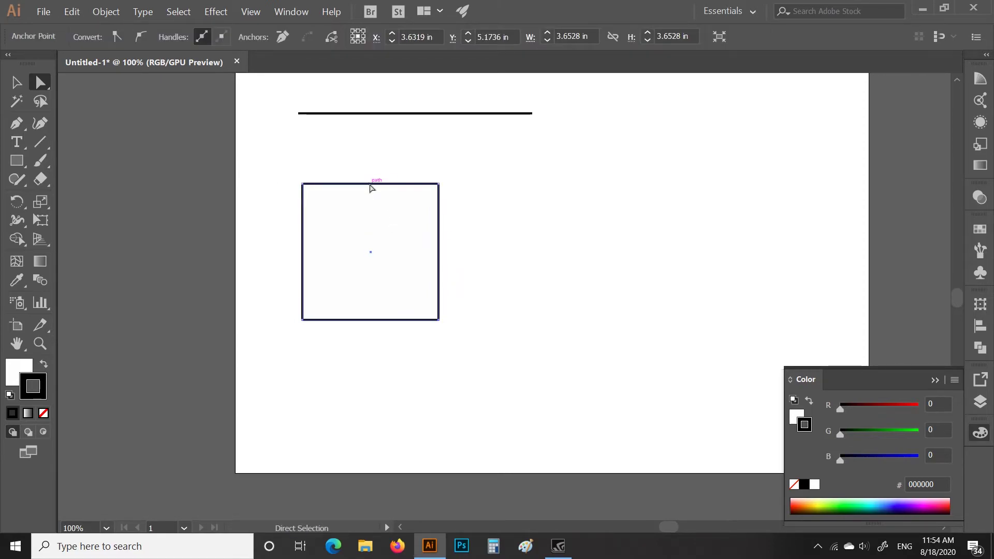
left_click_drag(267, 154, 505, 369)
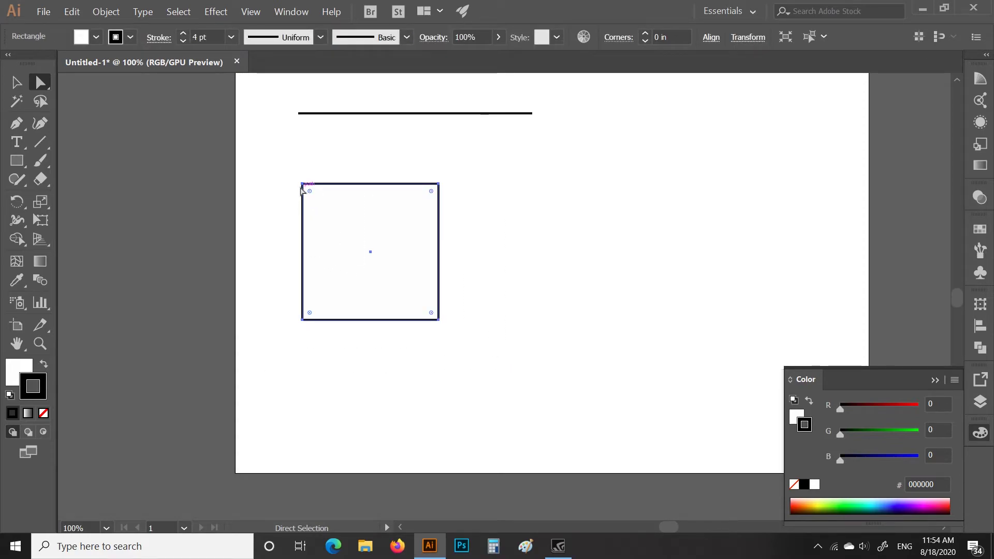
Drag the square's top-left corner anchor outward to skew the shape.
scroll(302, 189, "up", 1)
scroll(303, 189, "up", 3)
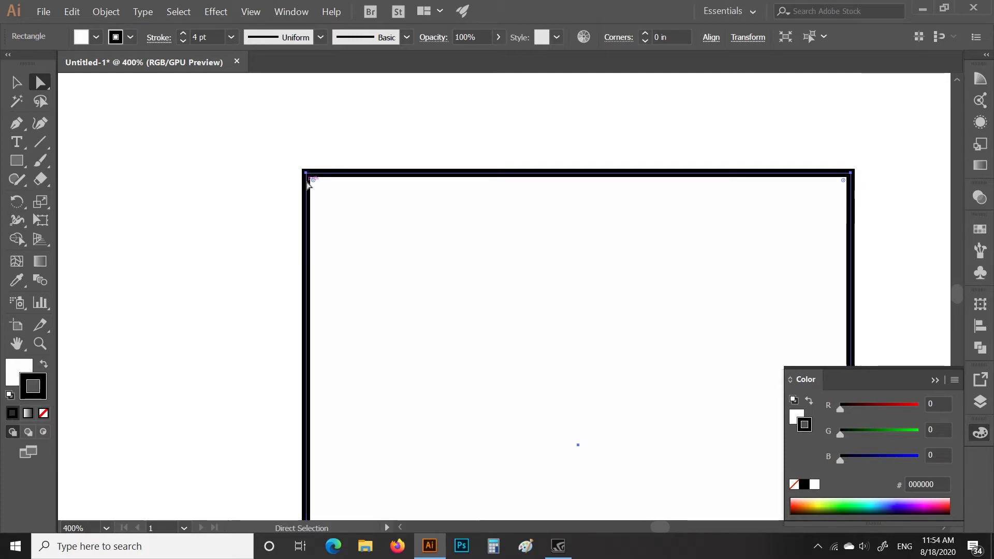
scroll(308, 182, "up", 3)
scroll(307, 181, "up", 1)
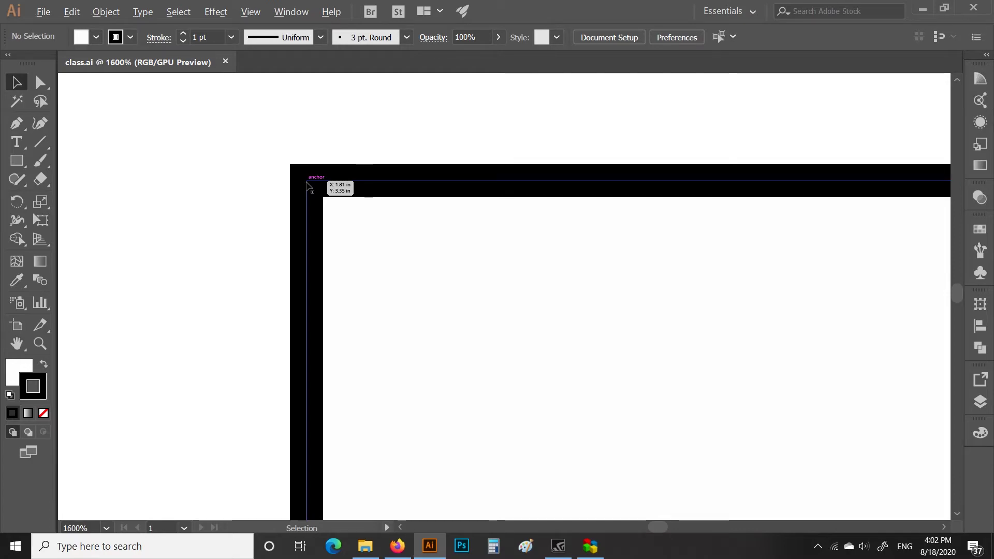
scroll(307, 183, "down", 3)
scroll(321, 187, "down", 1)
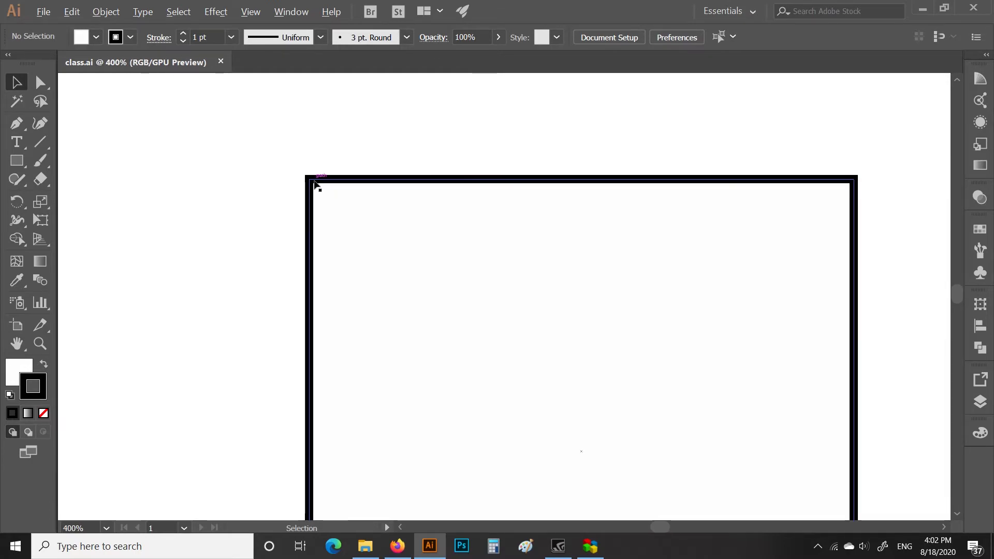
scroll(317, 185, "down", 1)
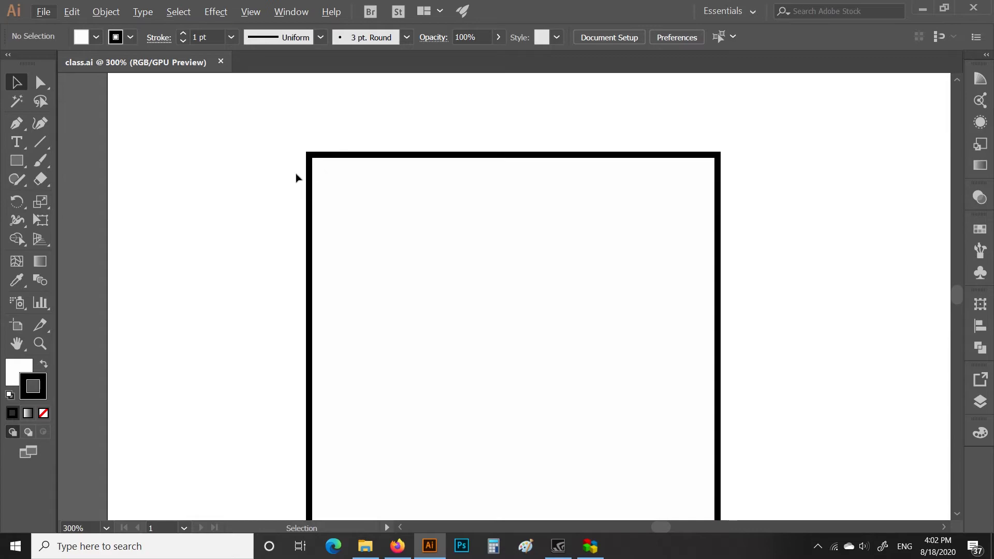
left_click(35, 84)
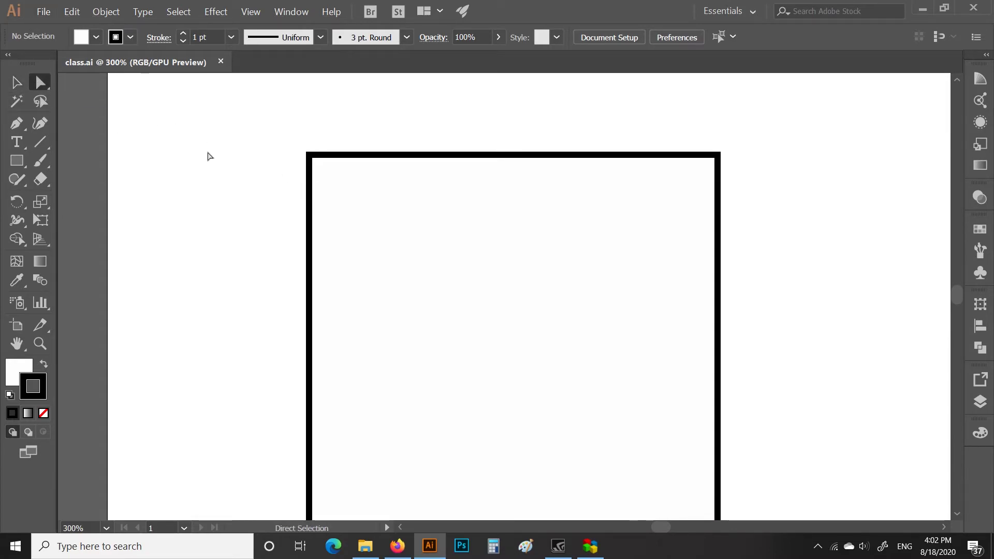
left_click_drag(268, 125, 368, 212)
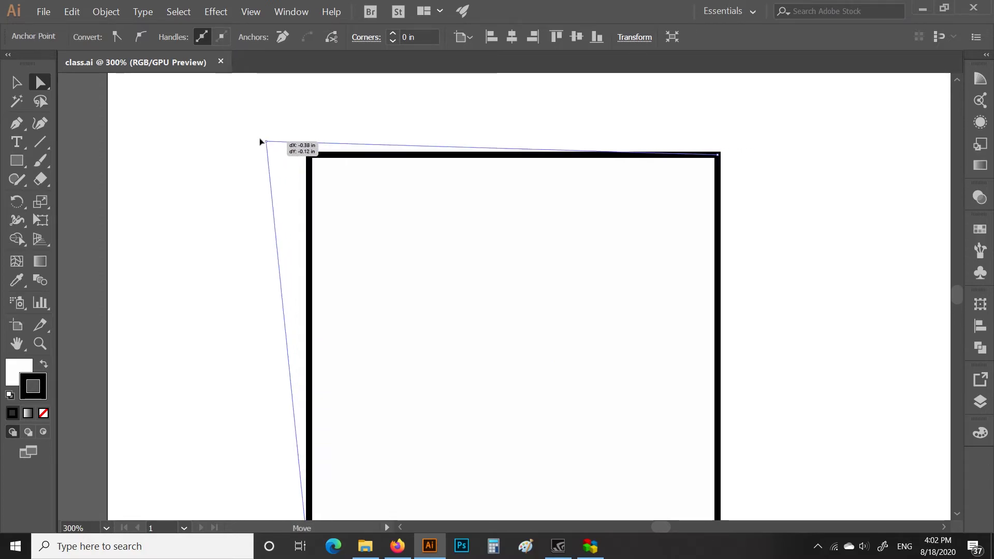
left_click_drag(310, 155, 168, 194)
left_click_drag(682, 147, 158, 265)
Reposition the quadrilateral into view and select its top-right corner anchor.
mouse_move(644, 154)
left_mouse_down()
mouse_move(591, 250)
mouse_move(688, 156)
mouse_move(732, 190)
mouse_move(612, 155)
mouse_move(629, 172)
mouse_move(635, 139)
mouse_move(644, 166)
left_mouse_up()
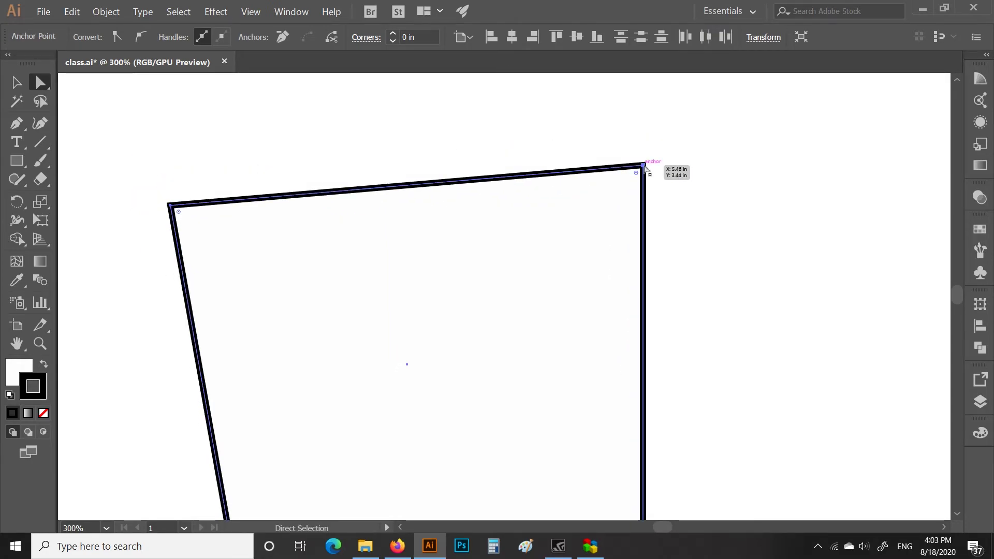
scroll(644, 166, "down", 2)
left_click_drag(586, 135, 354, 158)
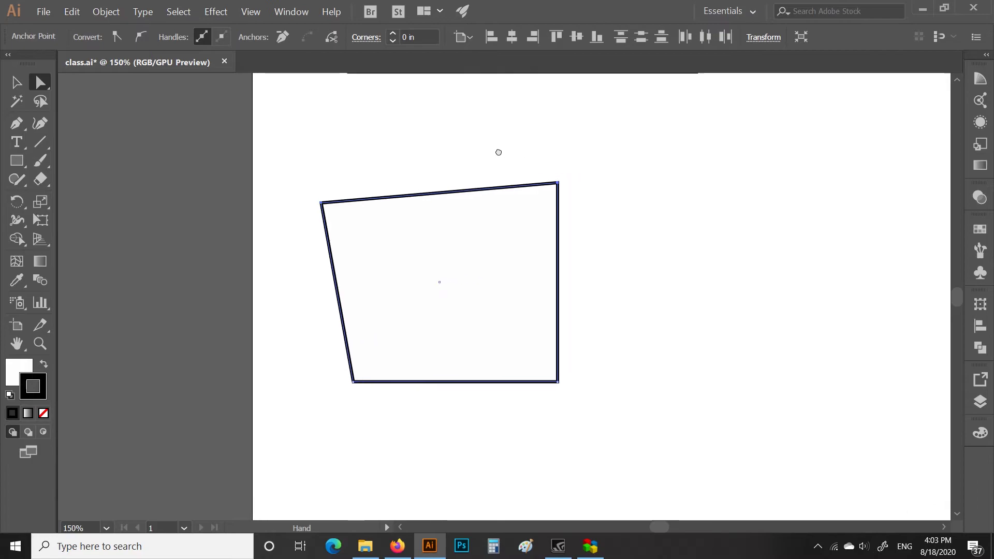
left_click(411, 190)
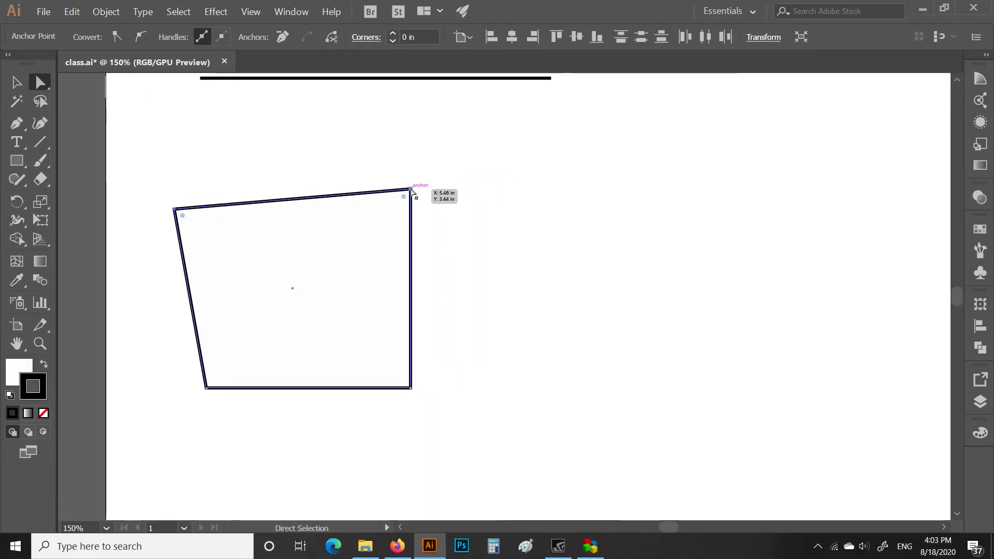
scroll(412, 191, "up", 1)
scroll(412, 191, "up", 1)
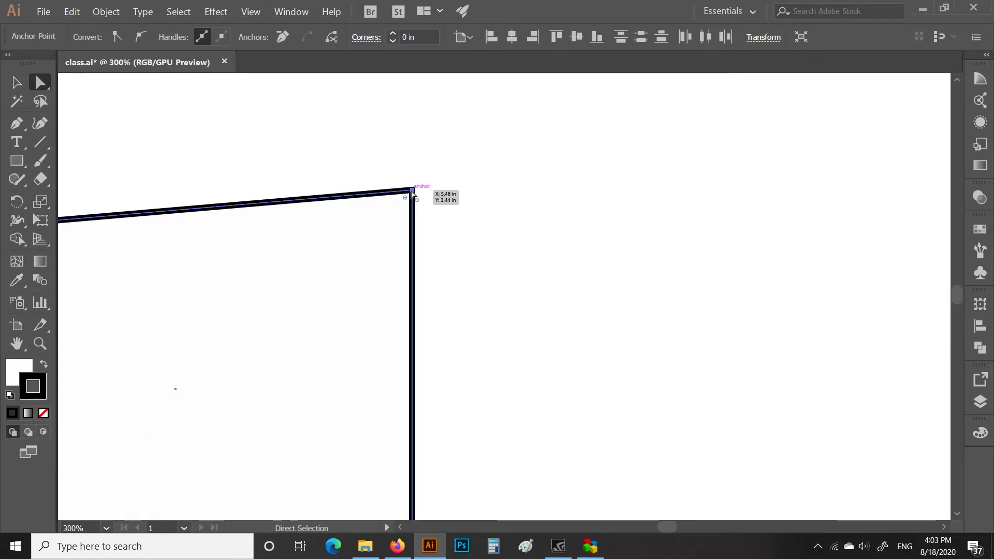
scroll(351, 241, "down", 4)
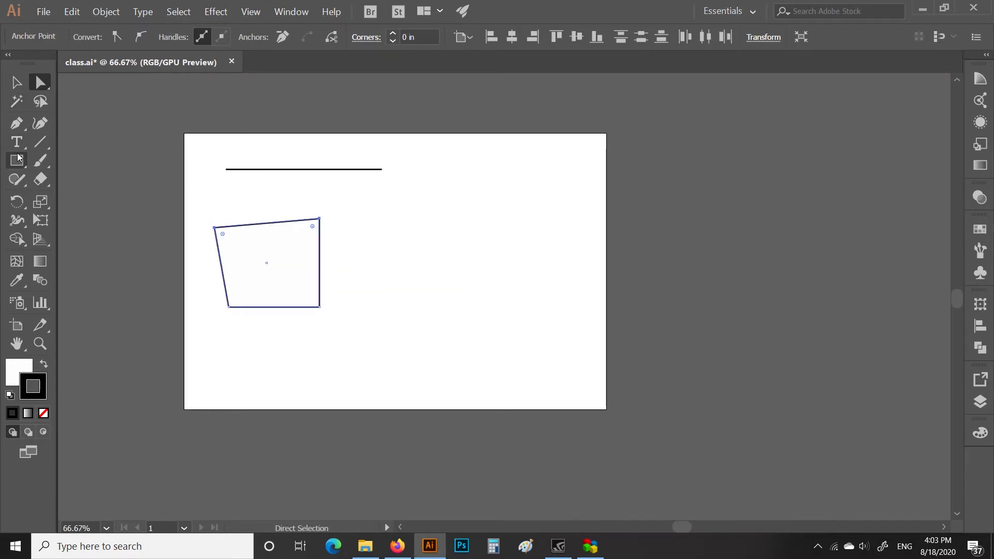
Draw a circle right of the quadrilateral with the Ellipse tool and select its upper-left anchors.
left_click_drag(17, 162, 45, 163)
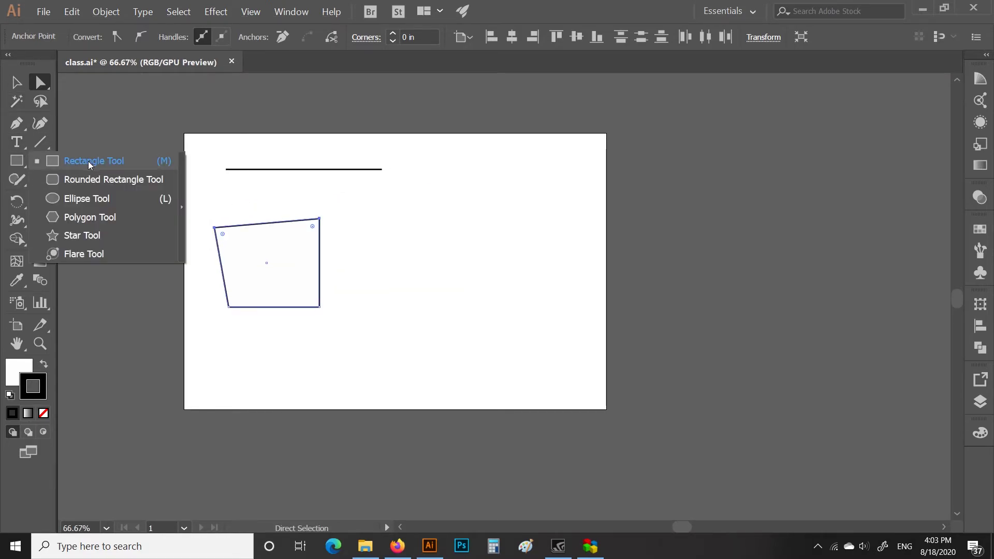
left_click(95, 201)
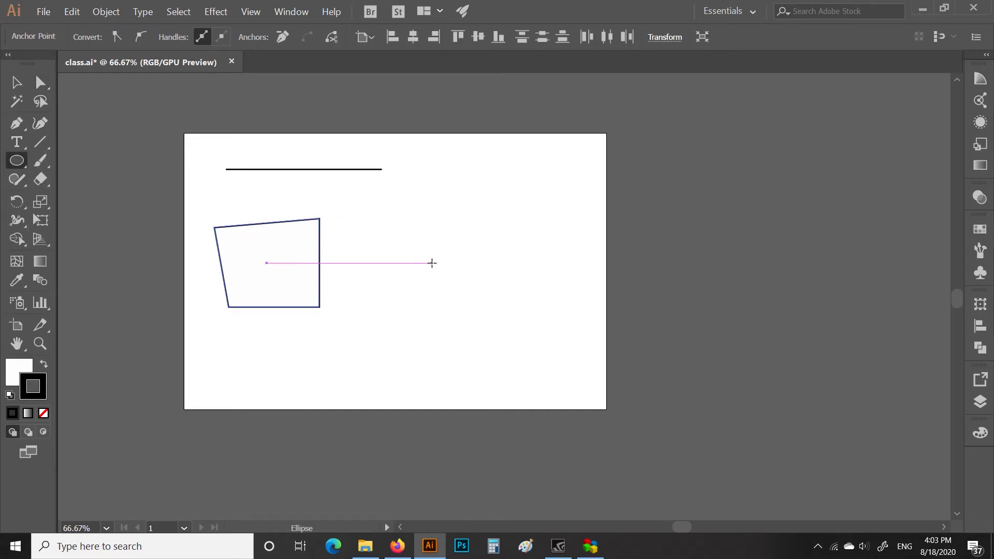
mouse_move(426, 255)
left_mouse_down()
mouse_move(478, 264)
mouse_move(566, 329)
left_mouse_up()
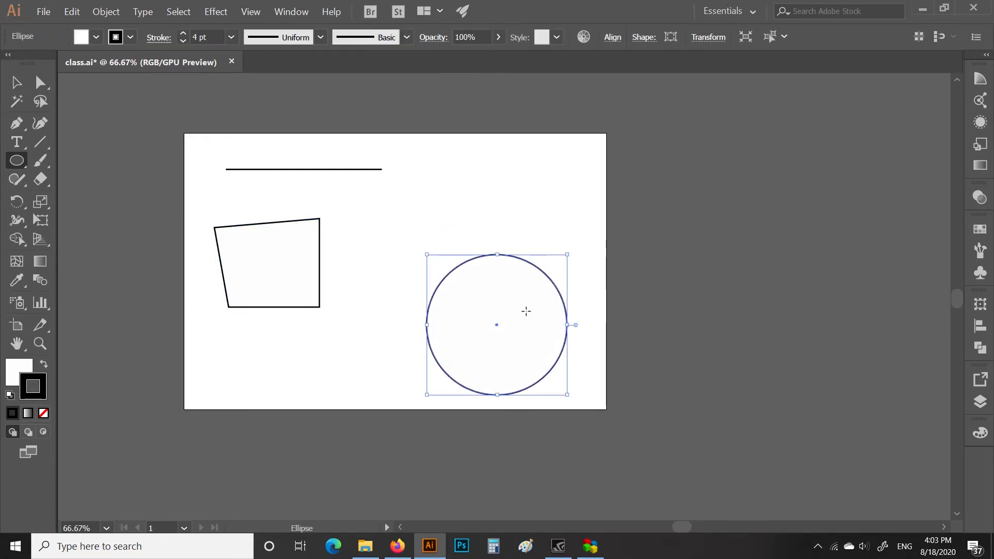
scroll(514, 305, "up", 1)
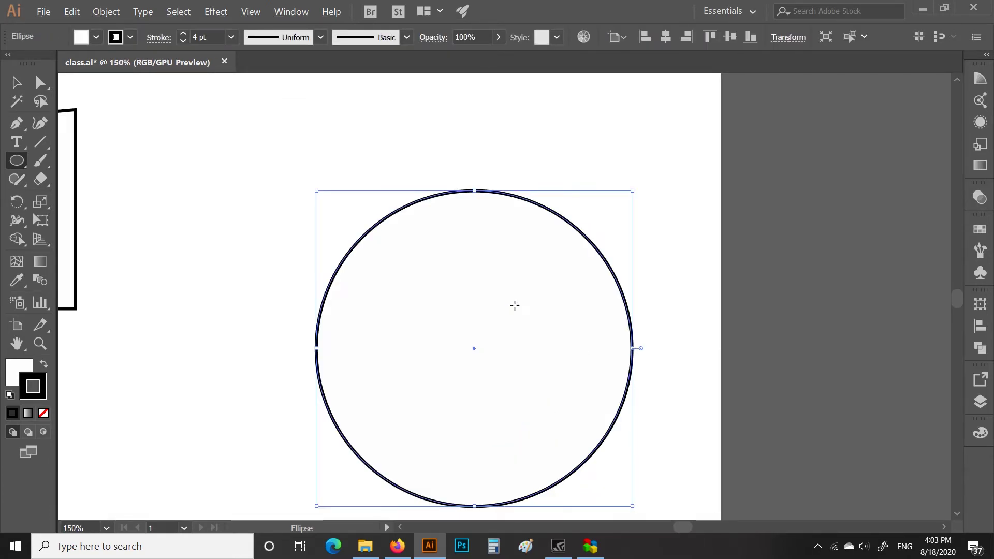
scroll(515, 306, "down", 1)
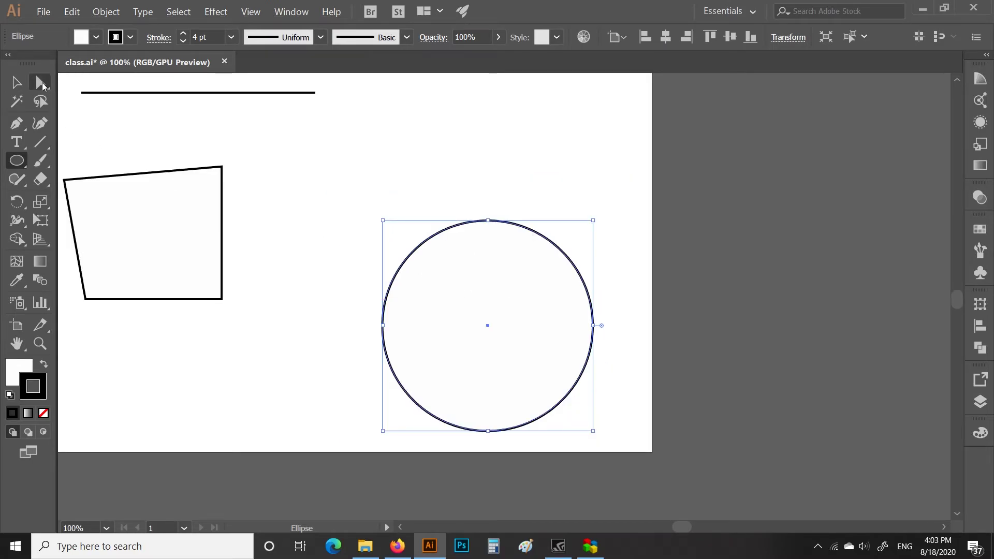
left_click(40, 83)
left_click(278, 253)
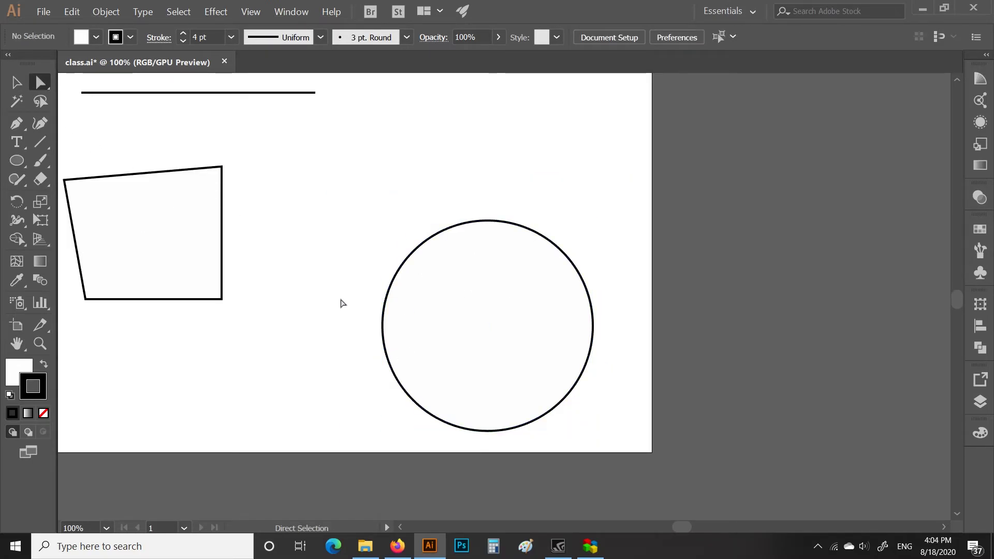
left_click_drag(340, 291, 419, 365)
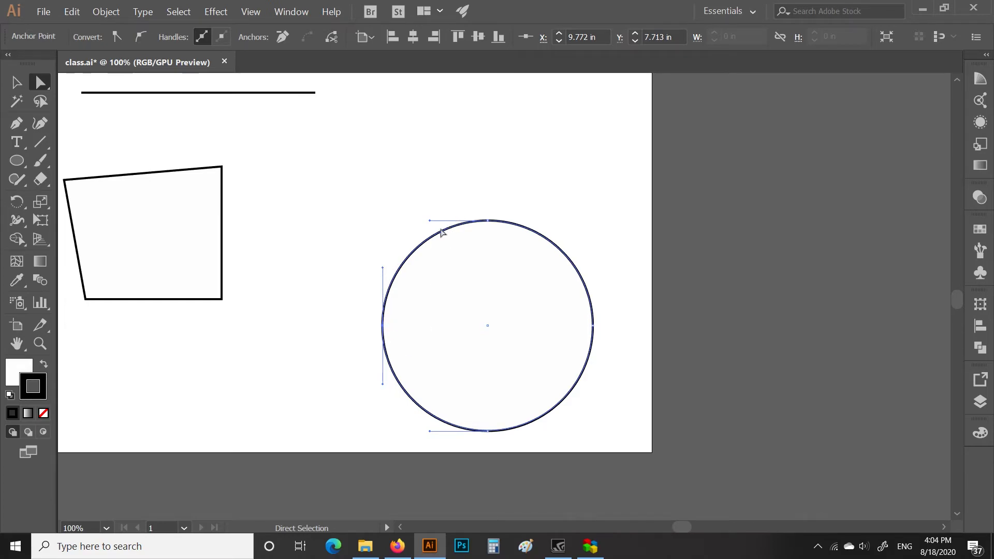
Pull the circle's left side out, its bottom into a drooping lobe, and its top into a peak.
mouse_move(356, 256)
left_mouse_down()
mouse_move(384, 280)
mouse_move(424, 404)
left_mouse_up()
mouse_move(383, 268)
left_mouse_down()
mouse_move(341, 280)
mouse_move(323, 299)
left_mouse_up()
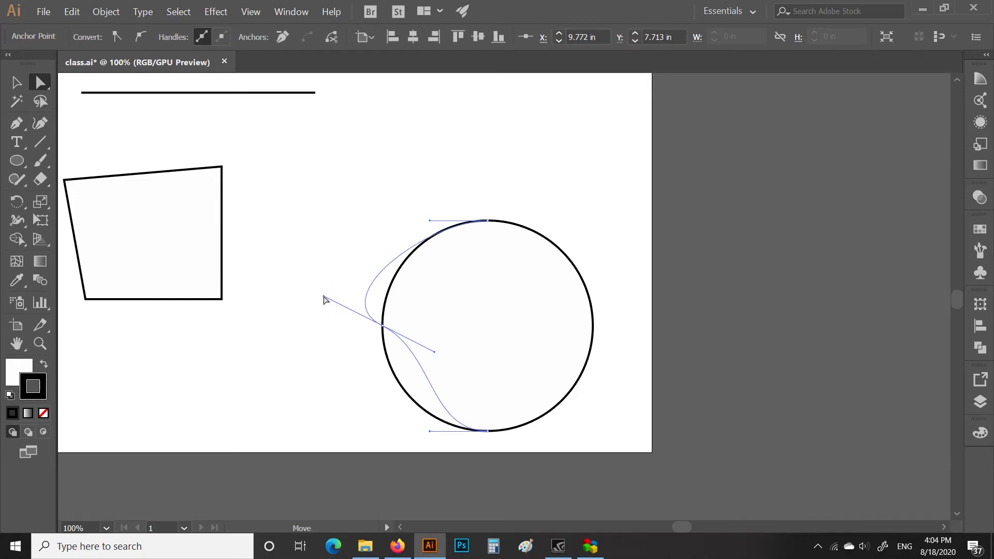
left_click_drag(323, 298, 324, 298)
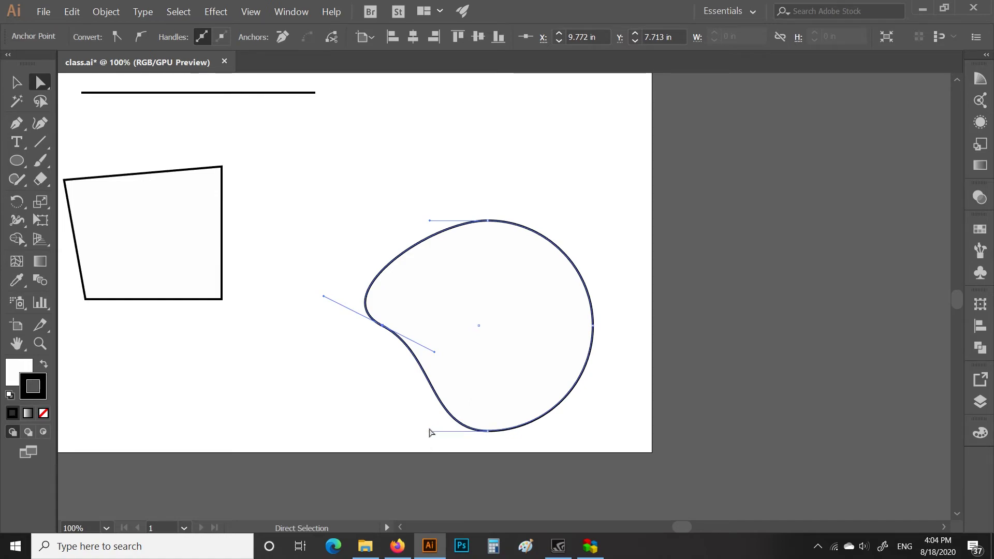
left_click_drag(429, 431, 462, 481)
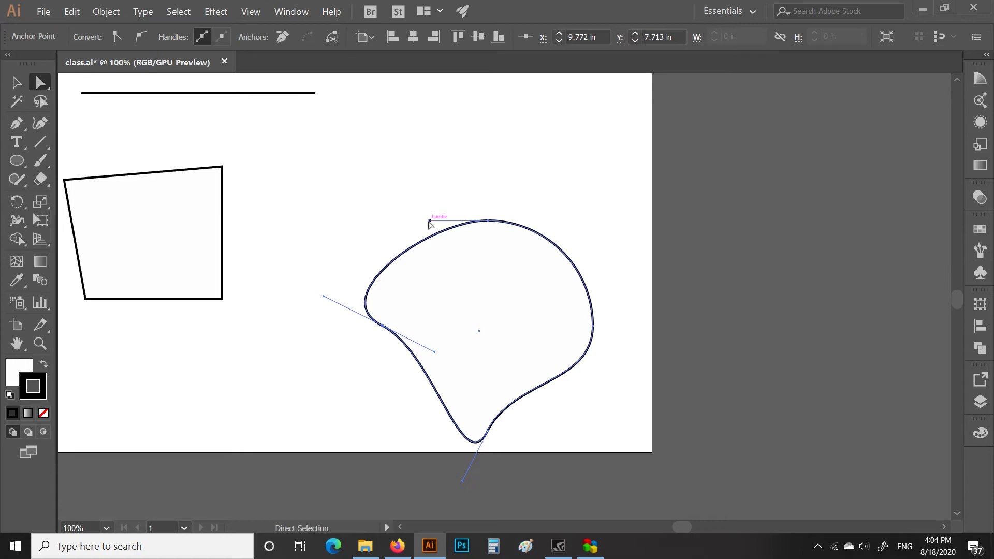
left_click_drag(430, 221, 447, 269)
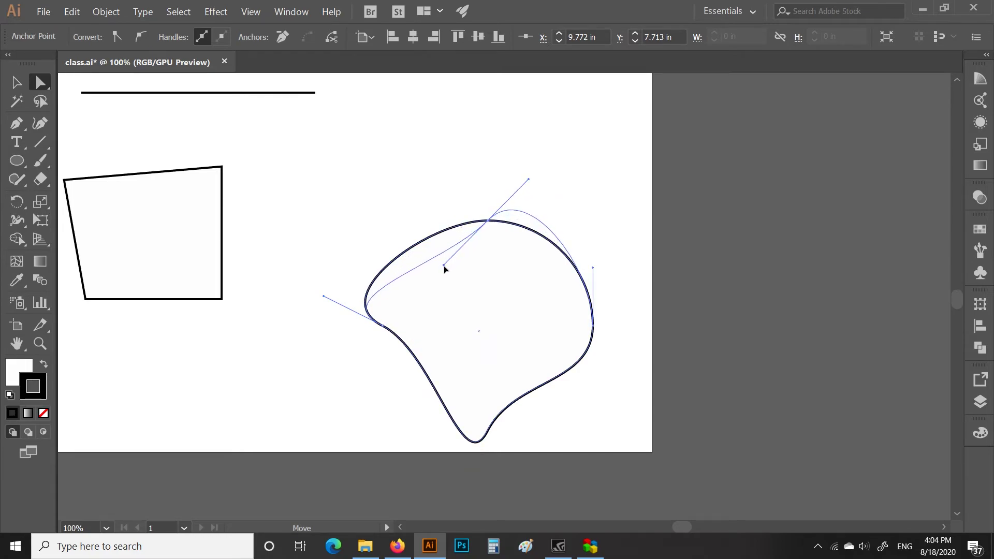
Drag the blob's right side into a pointed lobe and round out its left side.
left_click(592, 324)
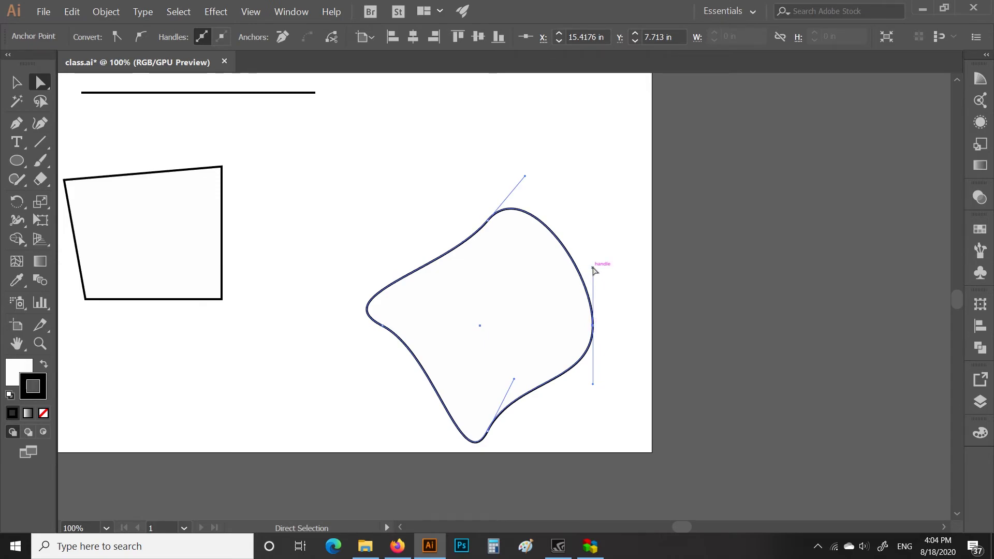
left_click_drag(592, 267, 528, 309)
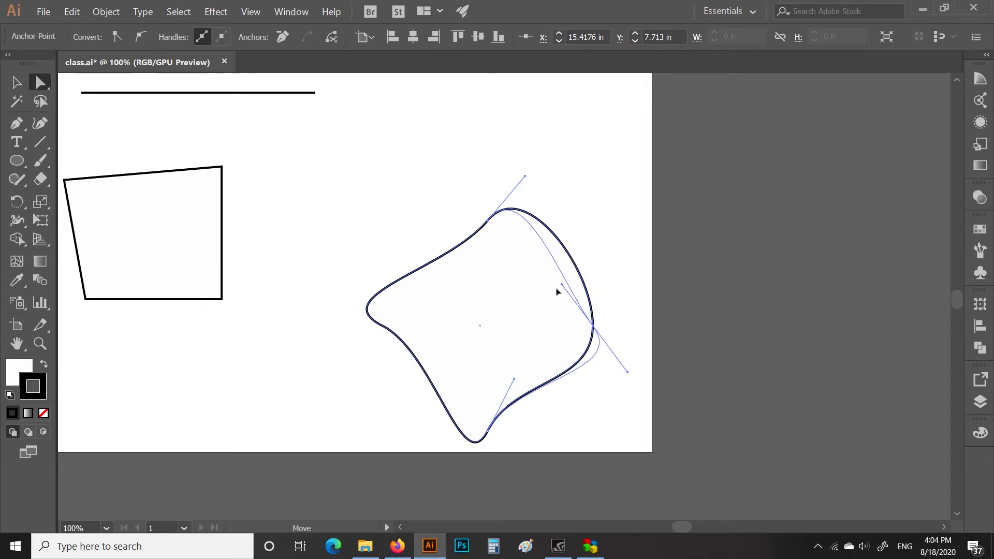
left_click(383, 327)
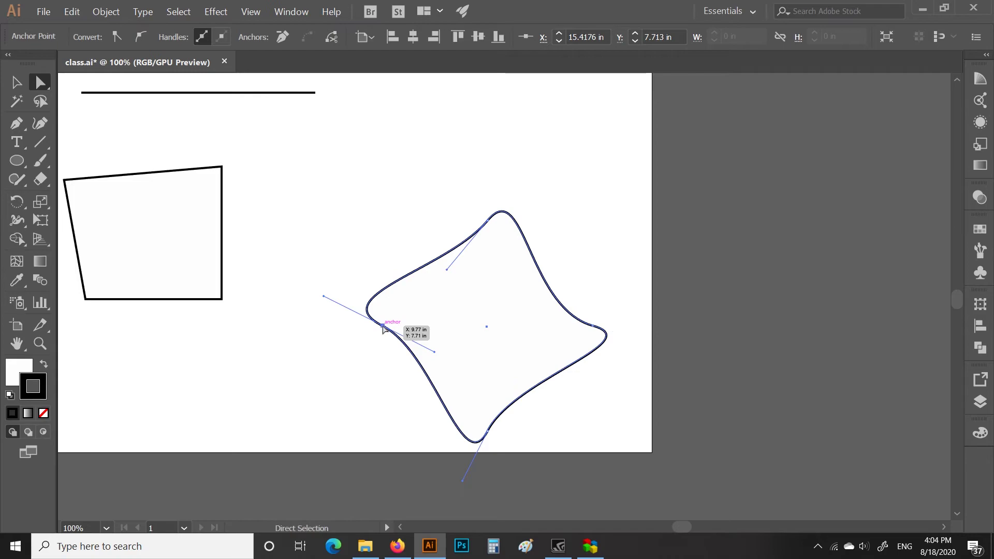
left_click_drag(309, 288, 459, 395)
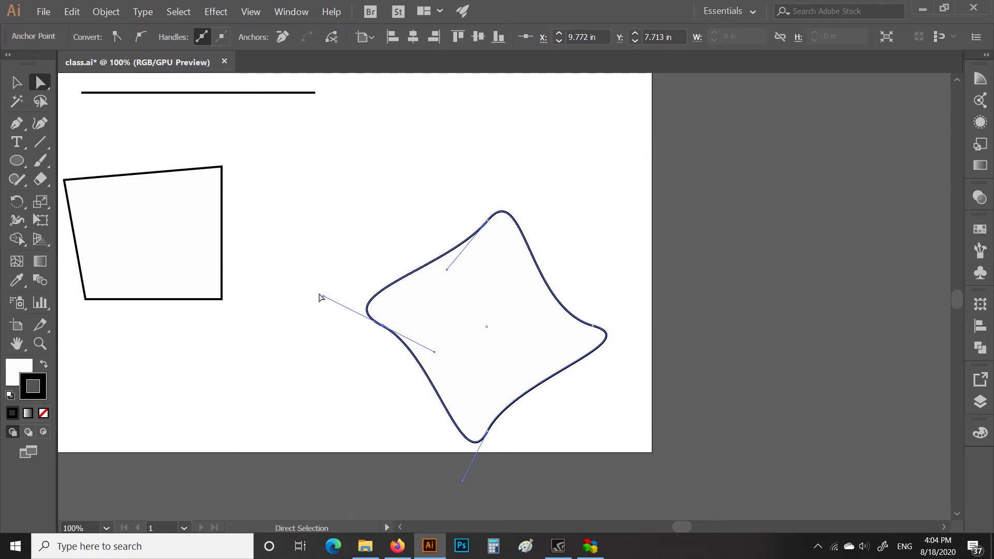
mouse_move(323, 296)
left_mouse_down()
mouse_move(326, 327)
mouse_move(374, 209)
left_mouse_up()
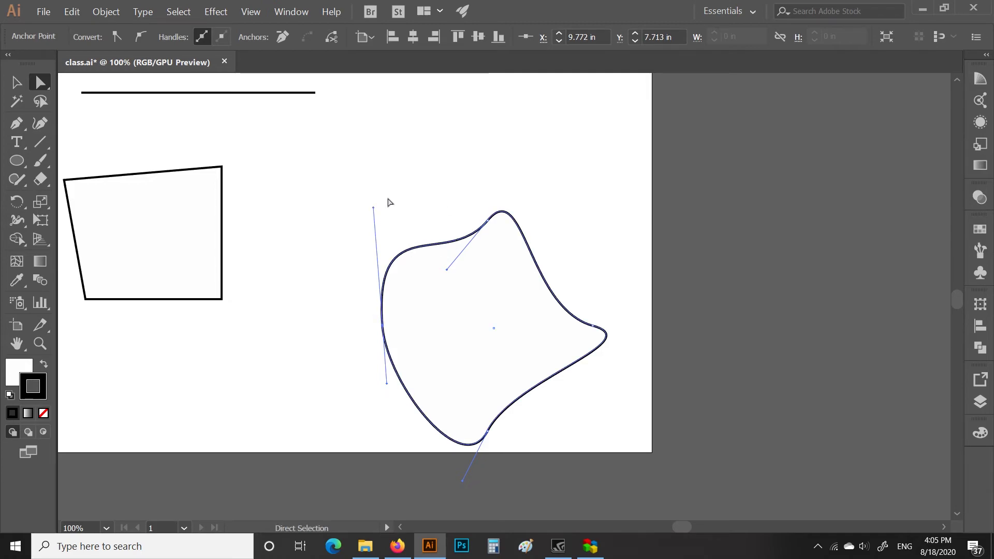
scroll(389, 201, "down", 1)
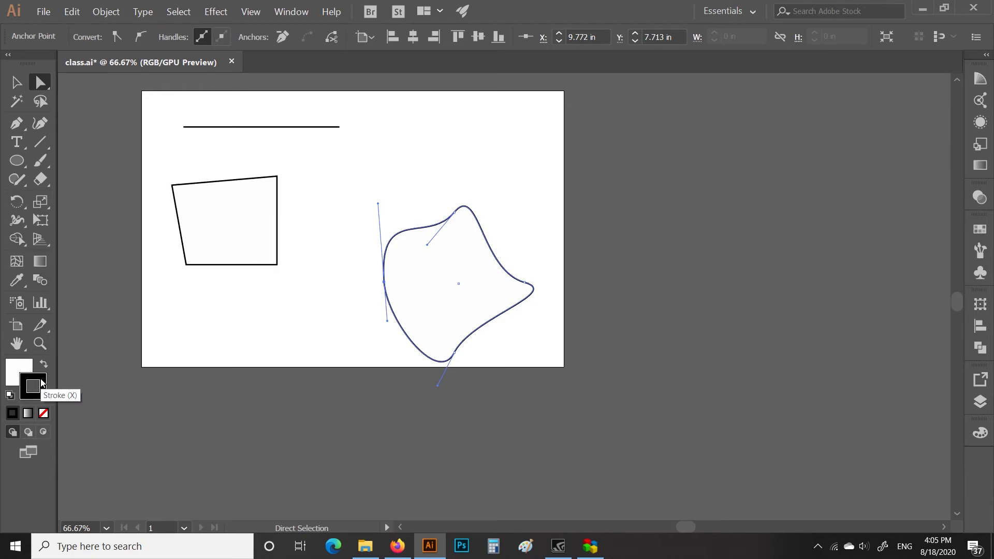
Fill the blob with dark brown #352424 using the Color Picker.
double_click(16, 371)
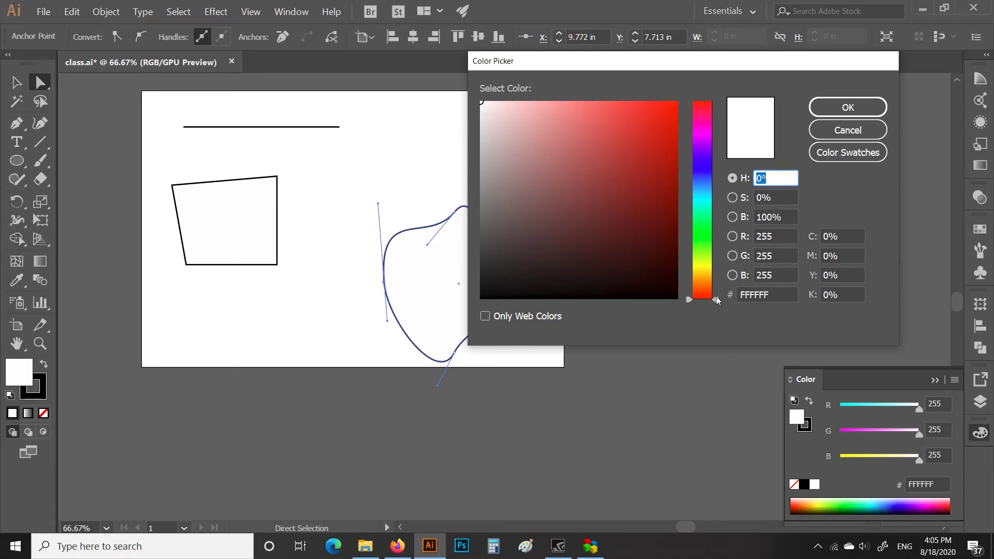
left_click_drag(717, 300, 714, 288)
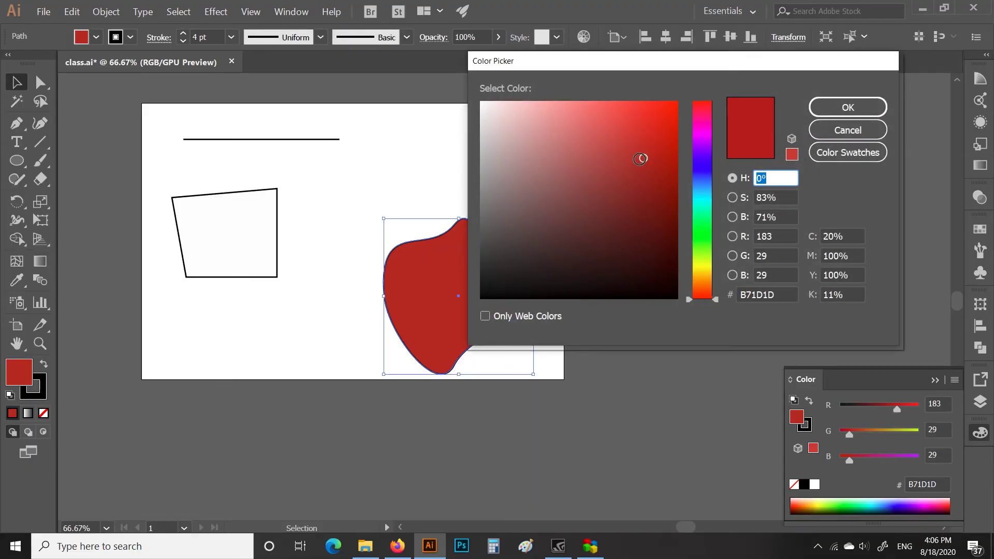
left_click_drag(640, 159, 544, 255)
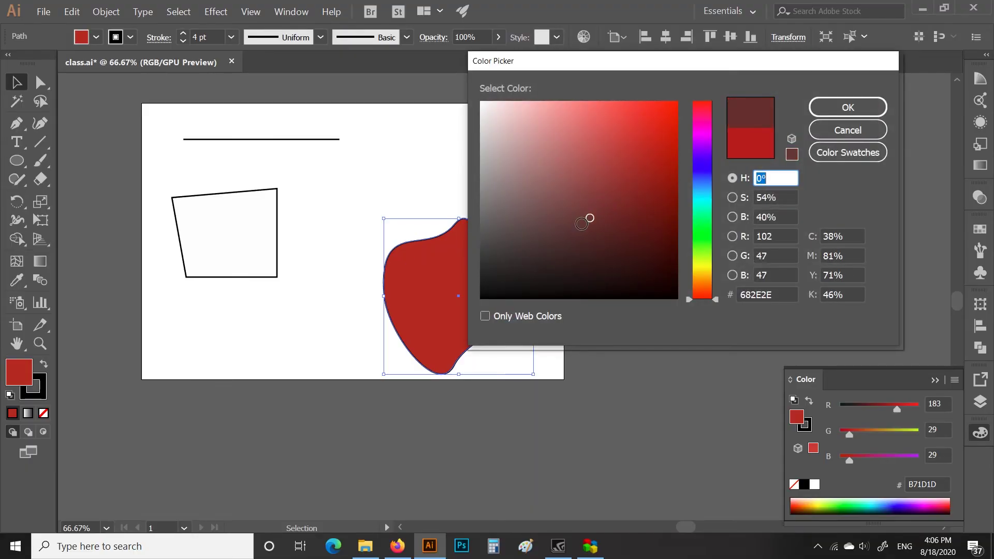
left_click(830, 108)
left_click(230, 270)
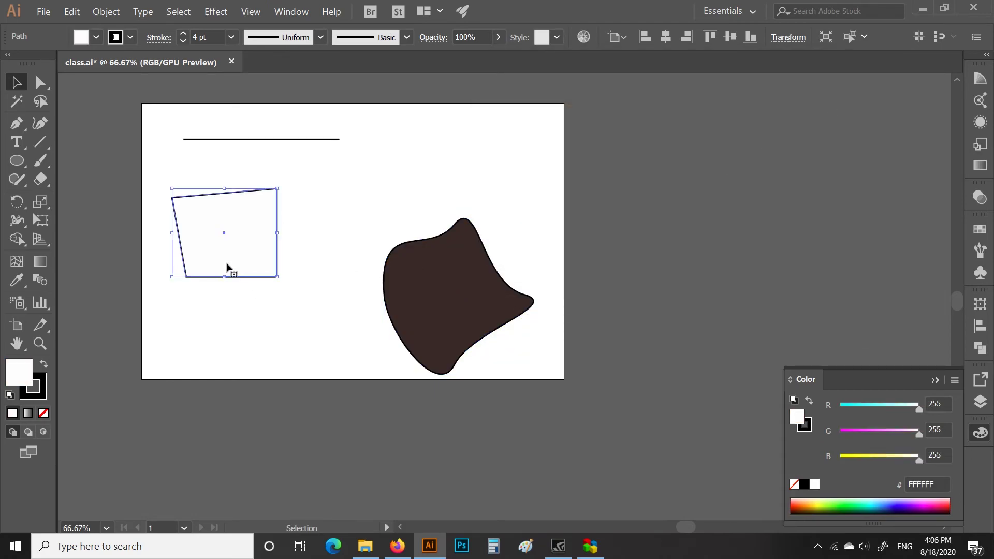
double_click(18, 381)
Apply pink fill #E8A0A0 to the skewed quadrilateral.
mouse_move(581, 171)
left_mouse_down()
mouse_move(601, 149)
mouse_move(540, 117)
left_mouse_up()
left_click(831, 106)
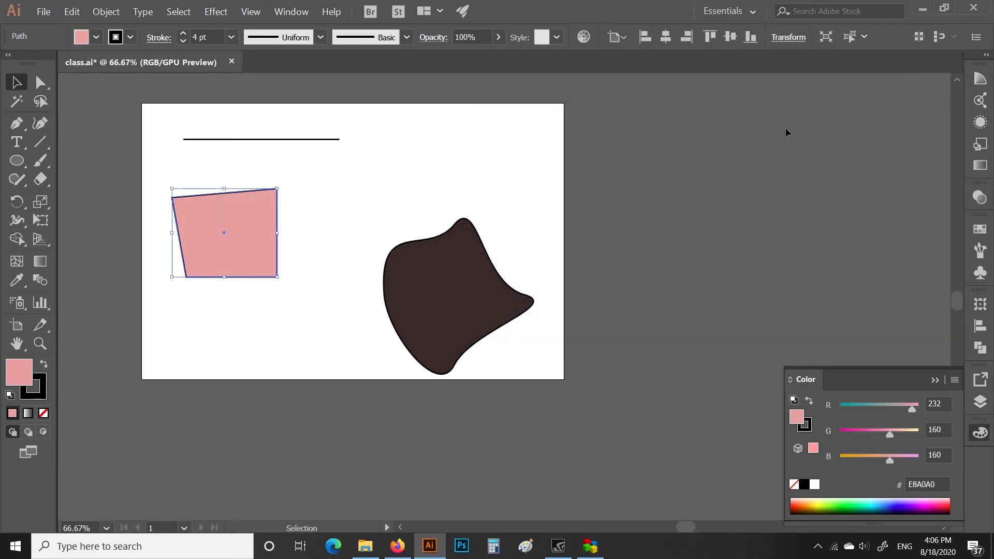
left_click(303, 273)
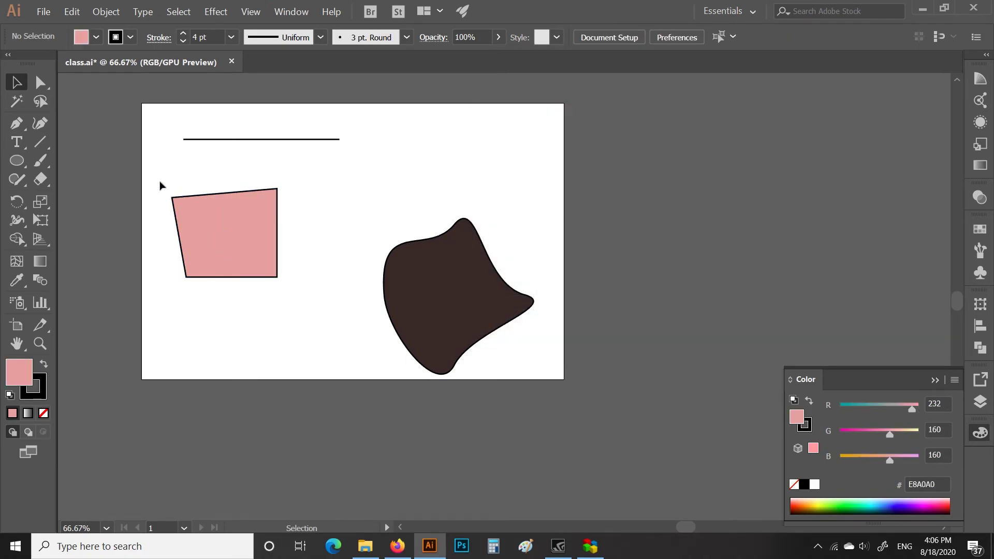
left_click_drag(154, 178, 303, 314)
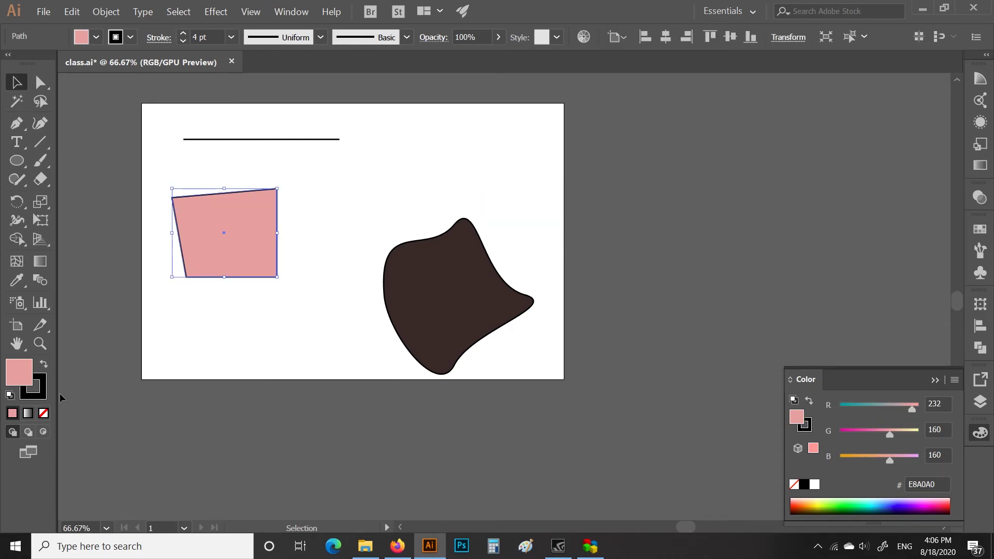
Change the quadrilateral's outline colour from black to dark blue.
double_click(42, 395)
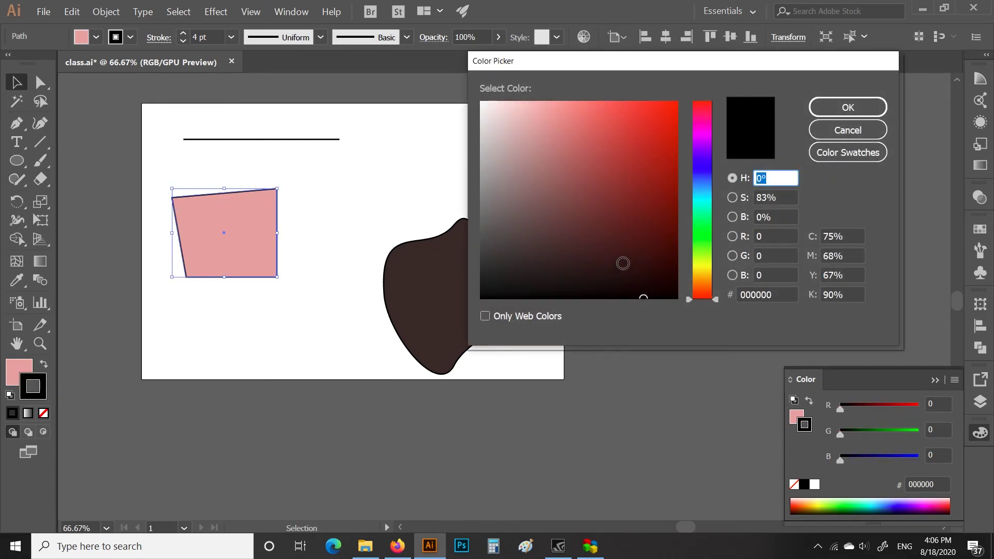
left_click_drag(644, 293, 651, 223)
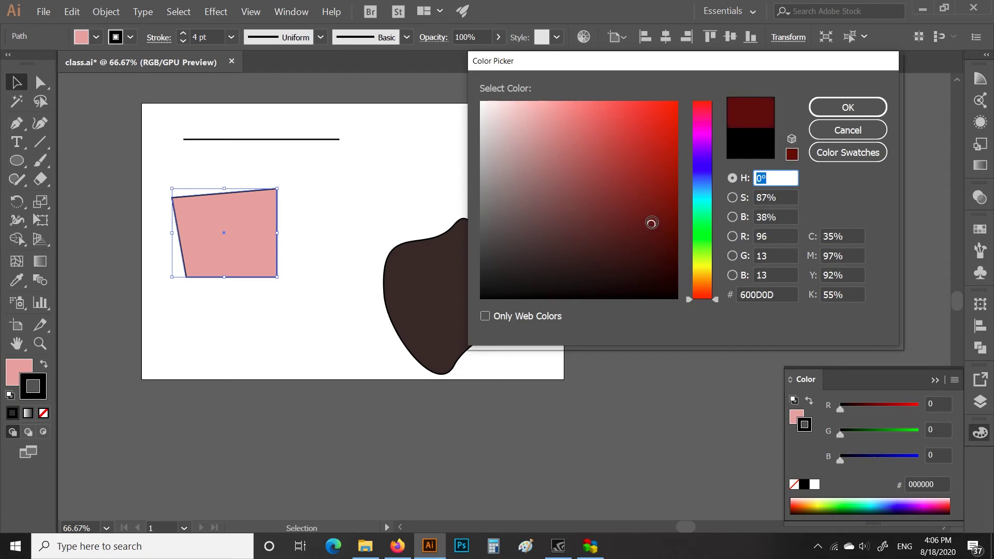
left_click_drag(704, 192, 704, 174)
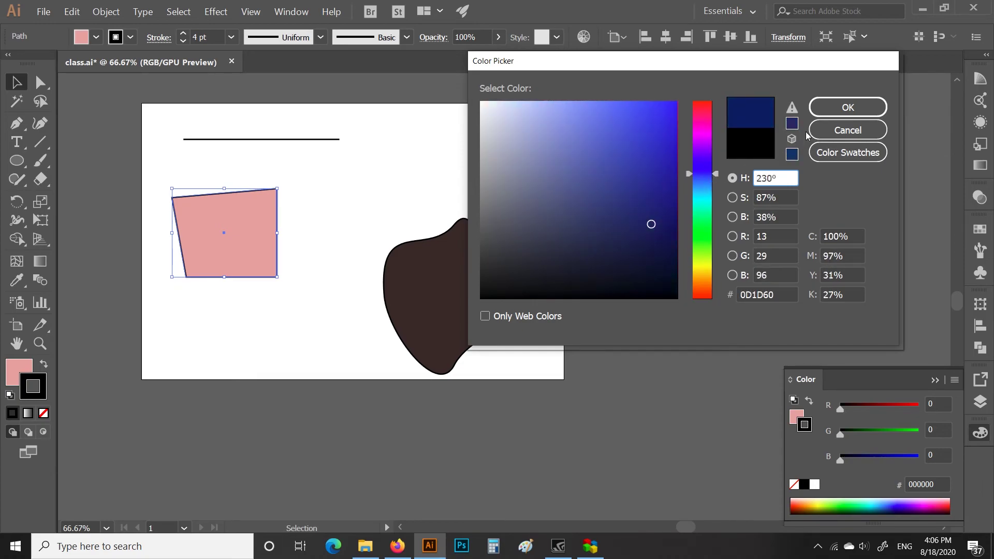
left_click(847, 107)
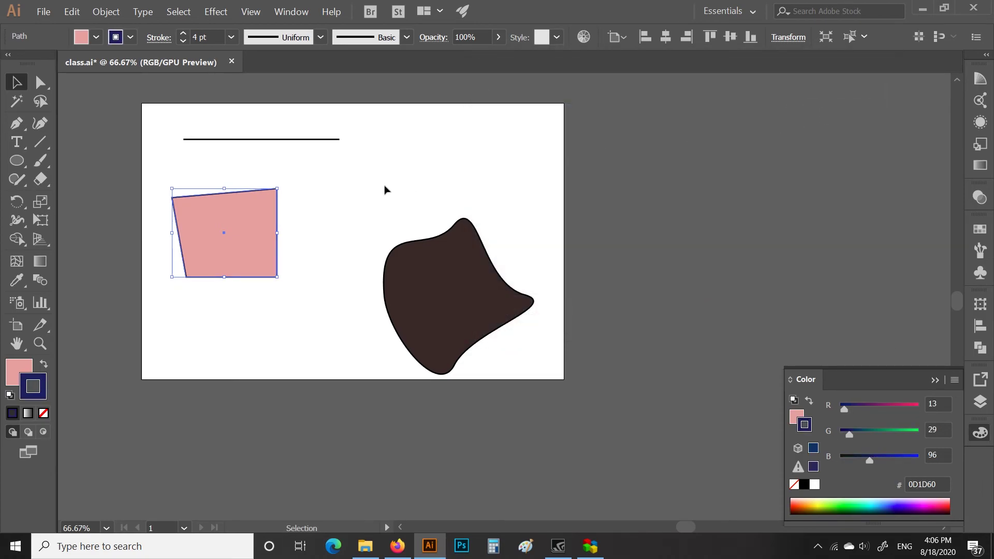
left_click(305, 244)
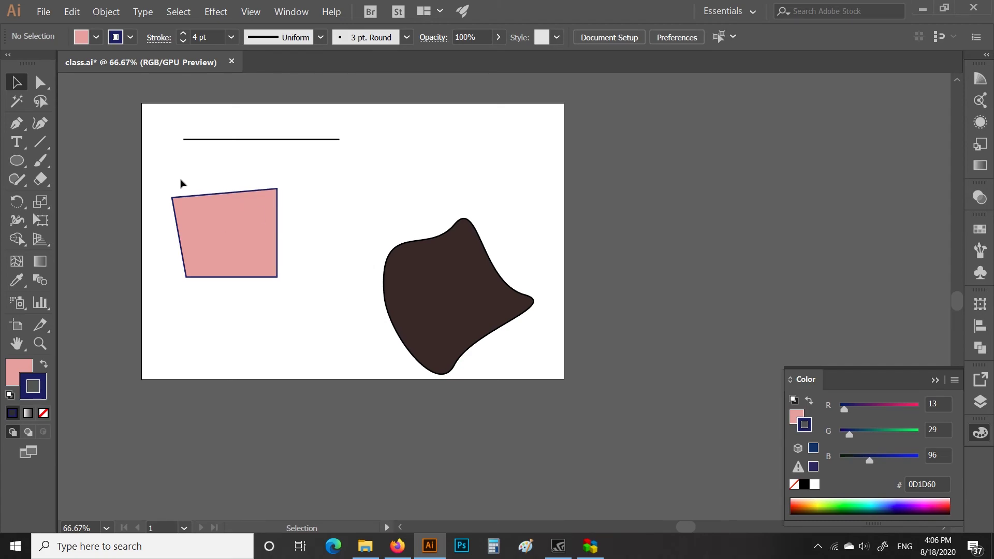
Change the quadrilateral's outline to dark green #1F5E0D and deselect it.
left_click_drag(159, 182, 299, 308)
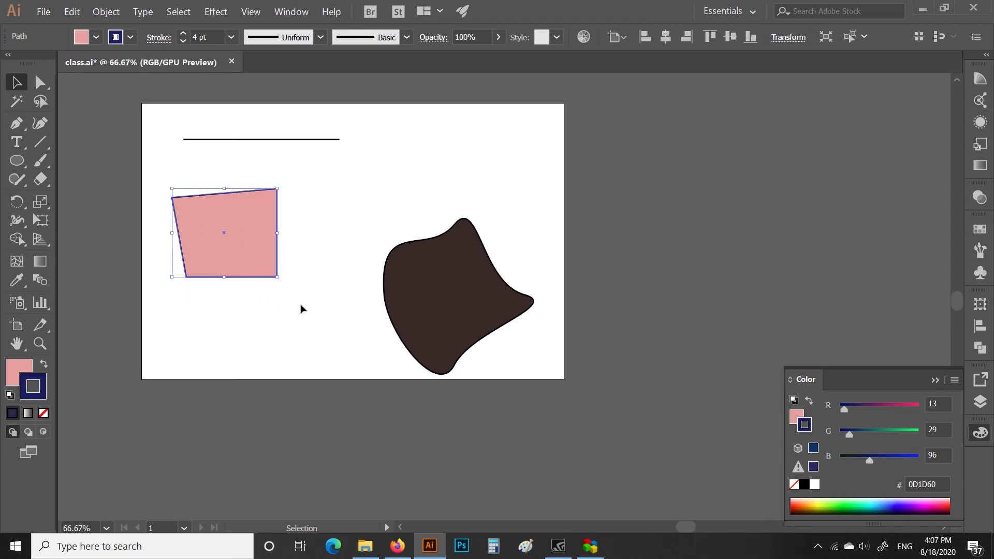
double_click(27, 397)
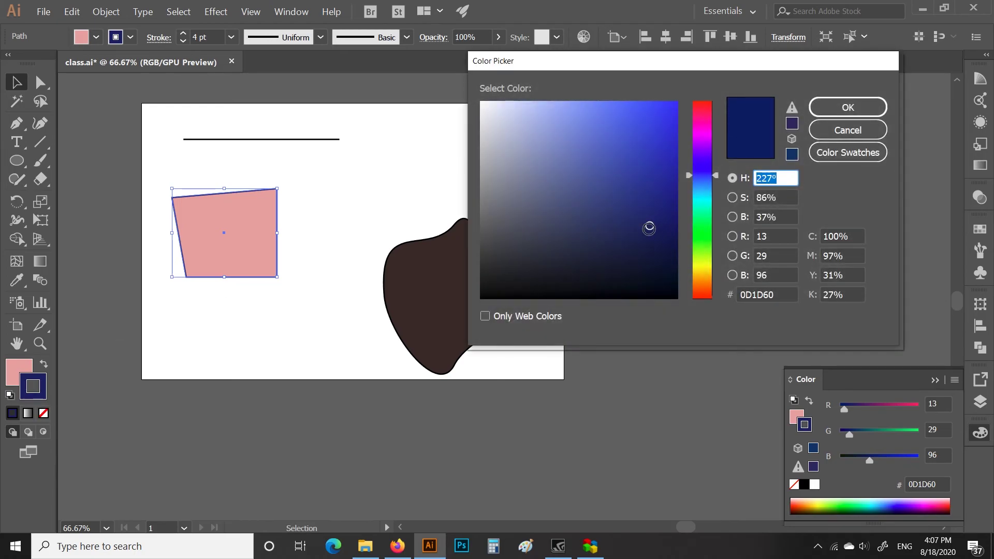
left_click_drag(708, 227, 708, 231)
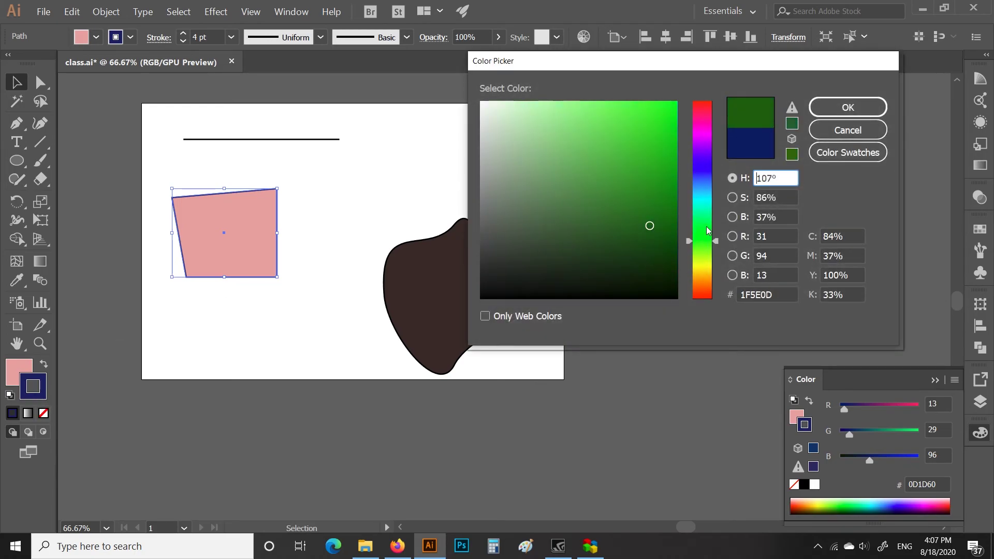
left_click(830, 110)
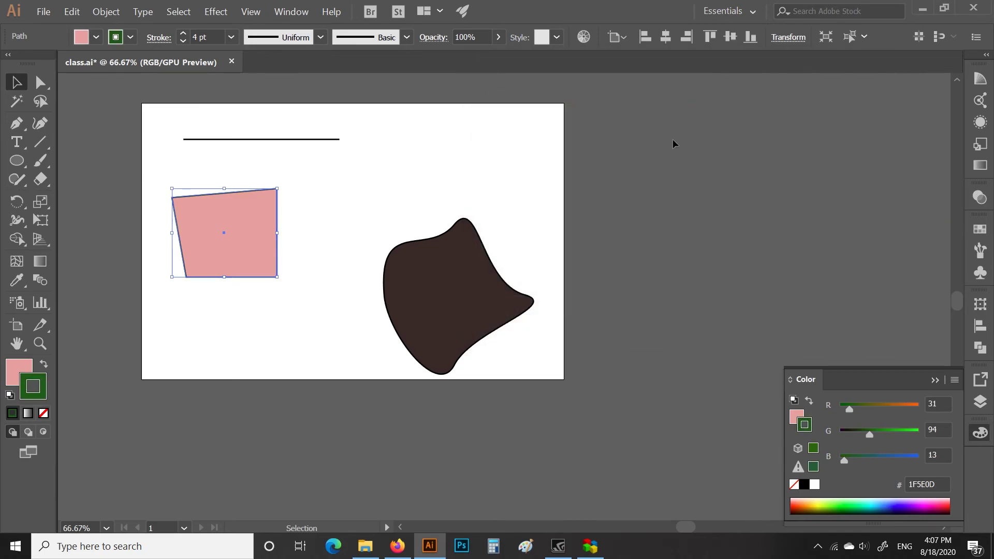
left_click(450, 160)
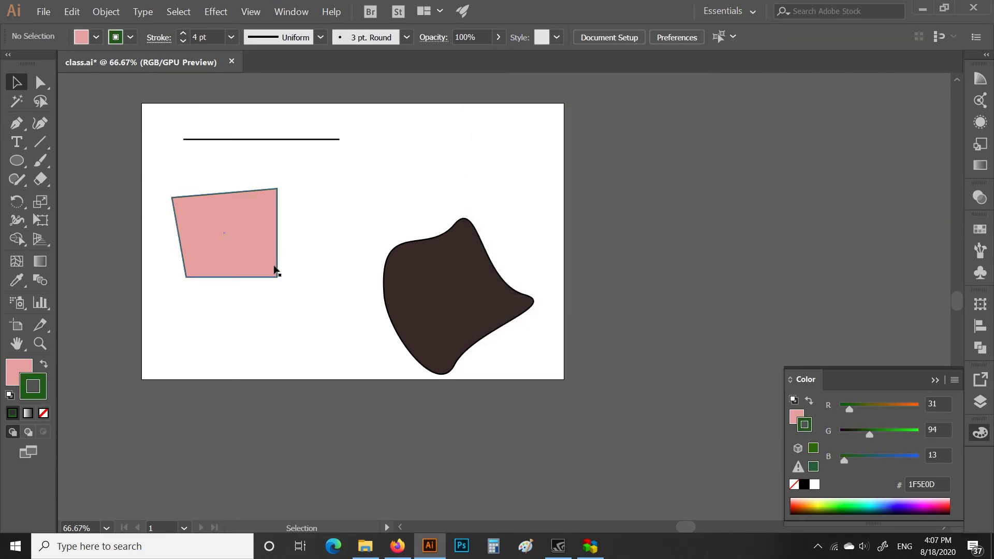
scroll(274, 270, "up", 4)
scroll(275, 270, "up", 1)
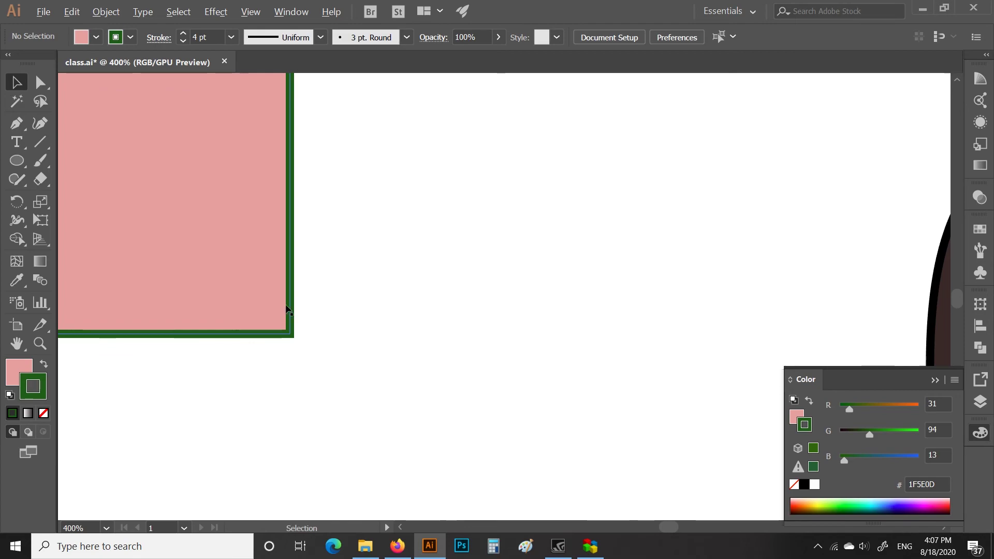
scroll(287, 310, "down", 5)
scroll(289, 311, "down", 1)
scroll(291, 311, "up", 2)
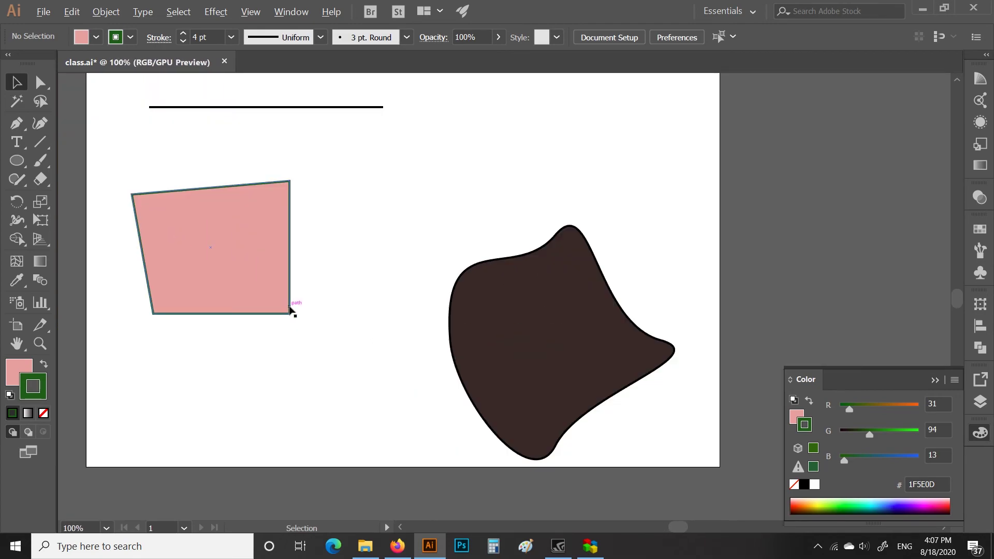